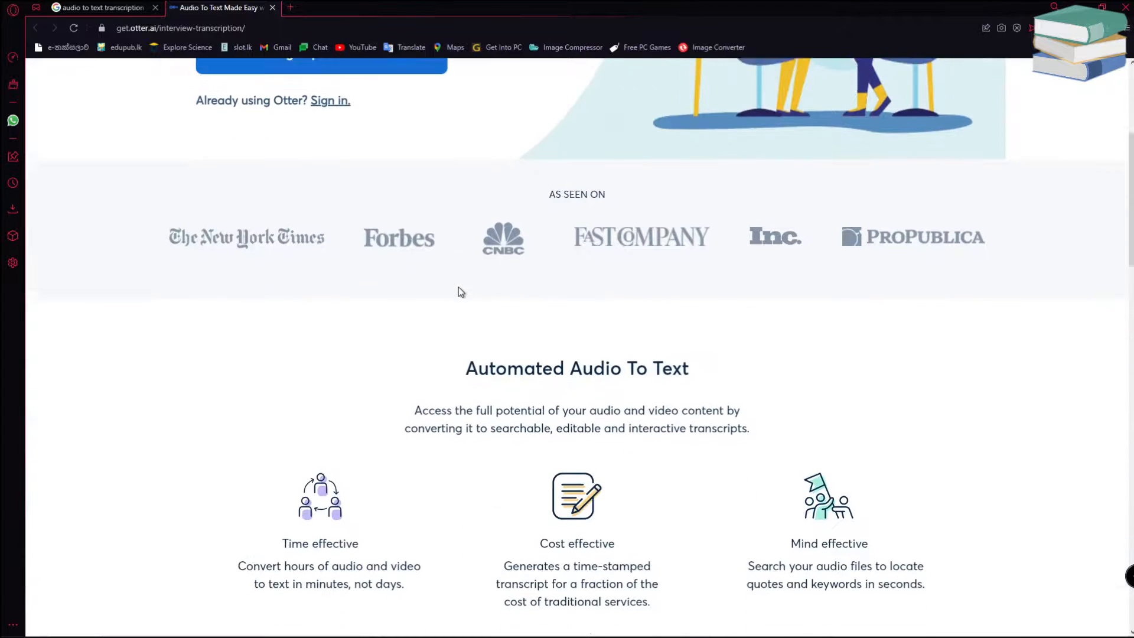
- Compare the prices and feature lists of the Otter Pro and free Basic plans on the Otter.ai page
scroll(341, 163, down, 10)
scroll(342, 162, down, 15)
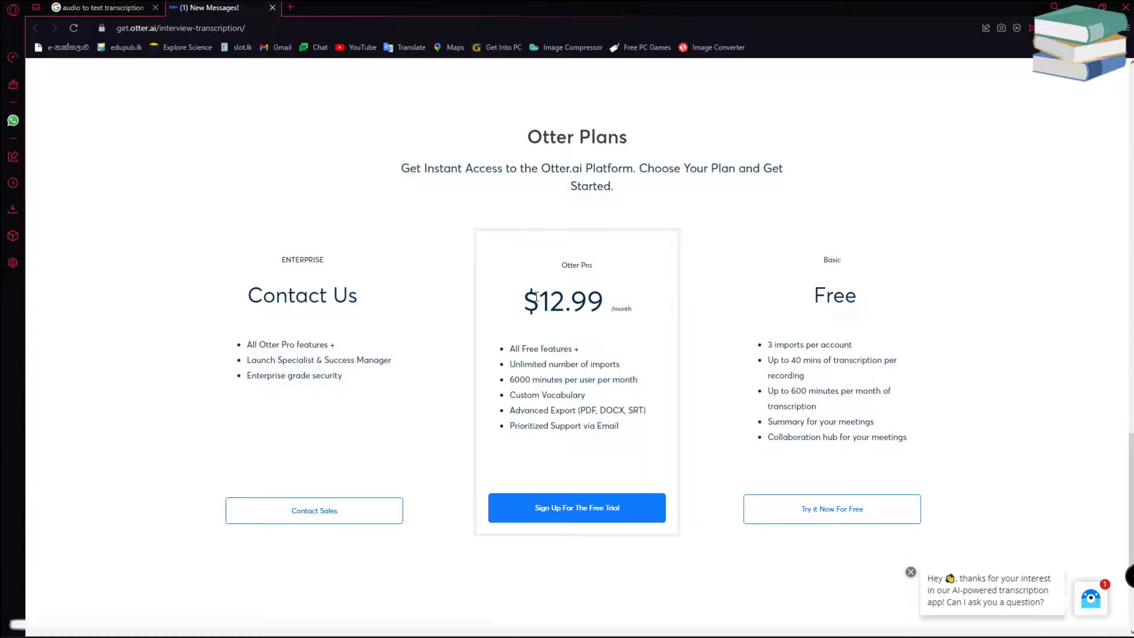
drag(538, 297, 621, 304)
click(621, 303)
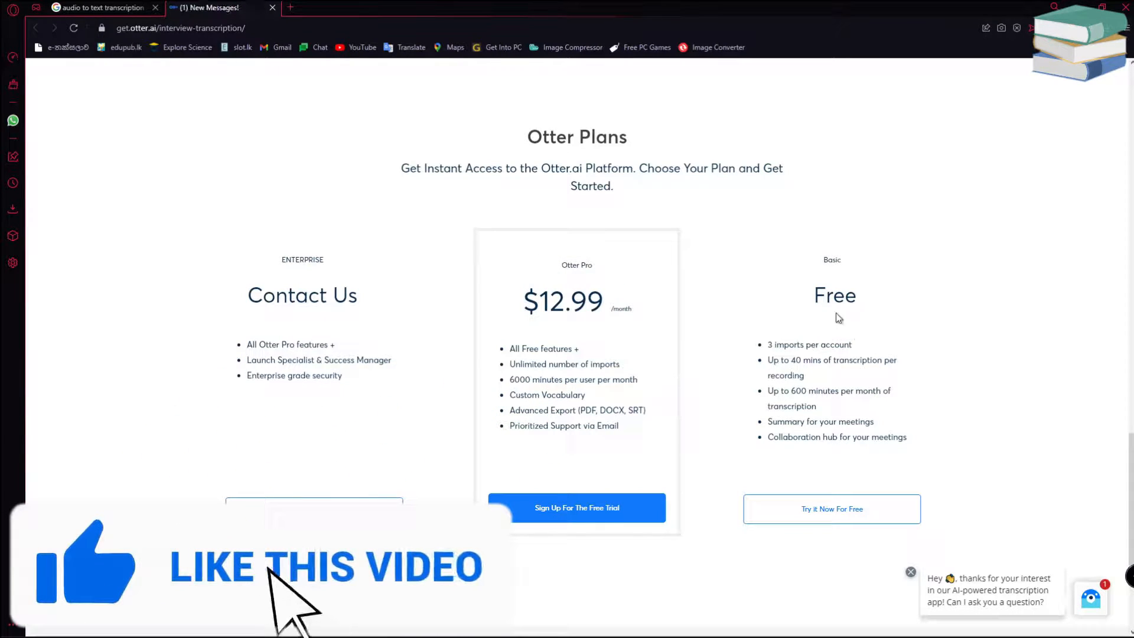
drag(817, 298, 938, 306)
click(937, 305)
drag(762, 346, 804, 346)
click(804, 346)
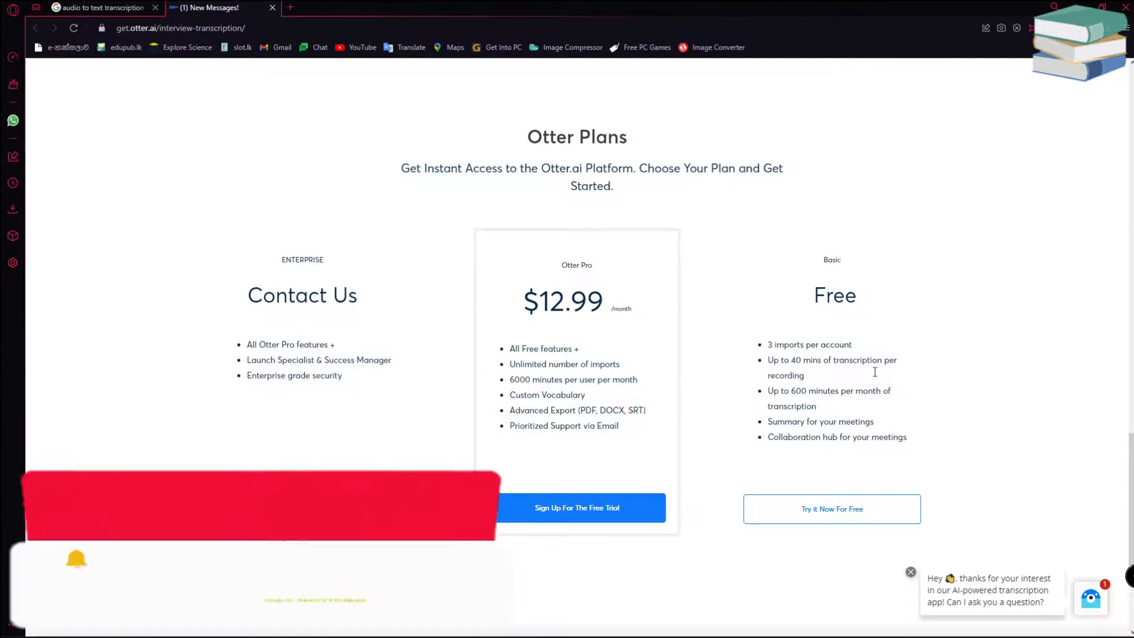
scroll(914, 385, down, 1)
drag(910, 381, 768, 285)
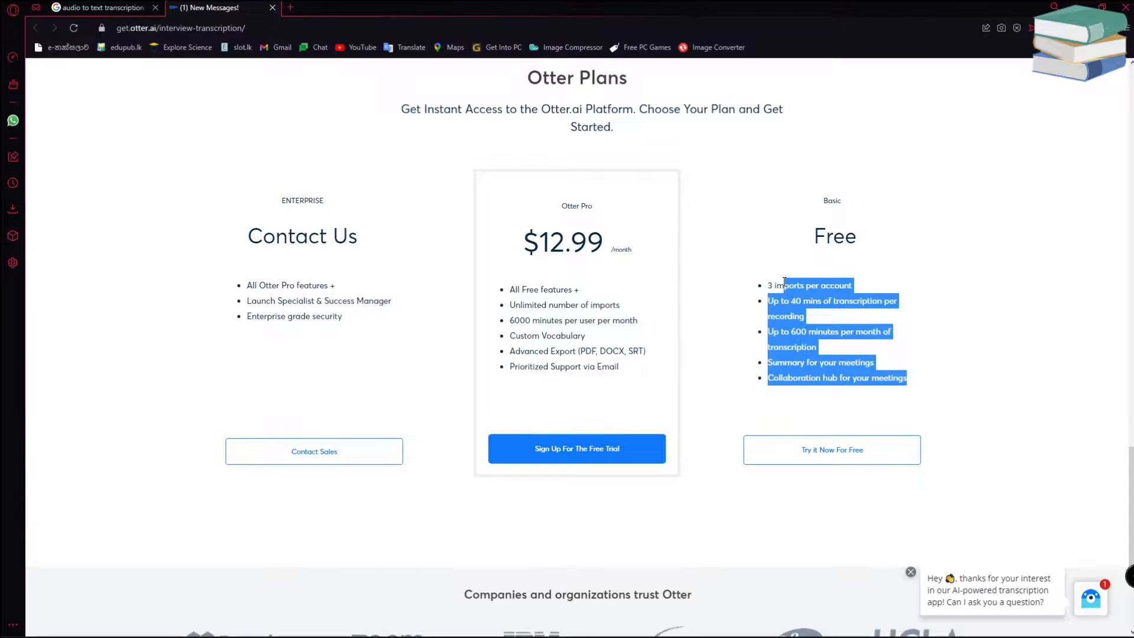
click(743, 235)
scroll(794, 246, up, 3)
scroll(794, 247, up, 15)
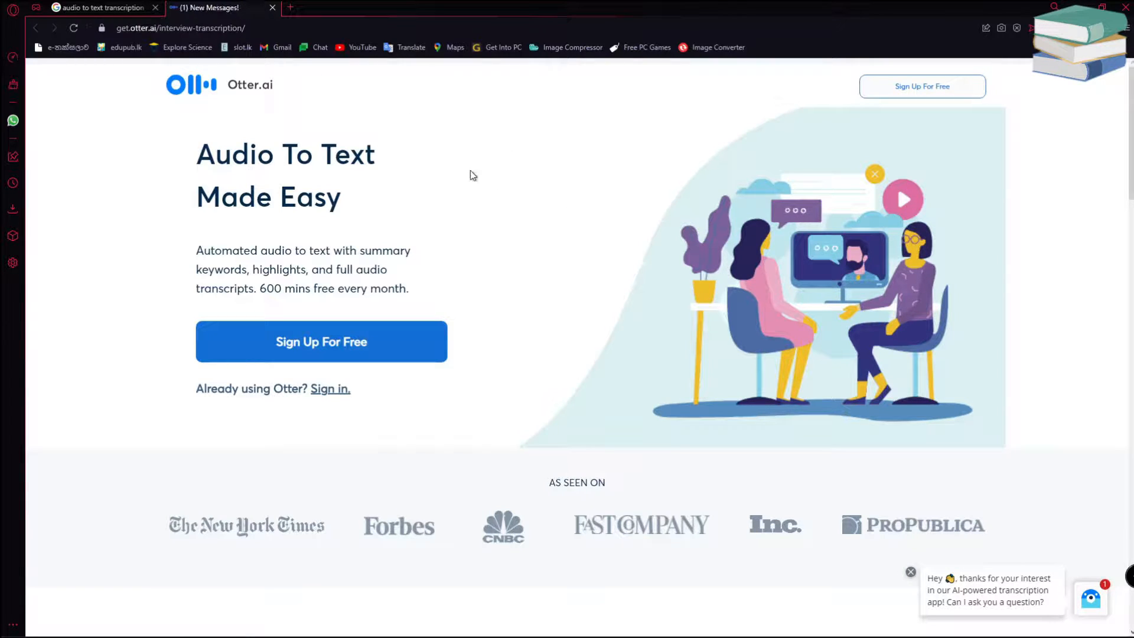
scroll(456, 167, down, 10)
scroll(456, 167, down, 1)
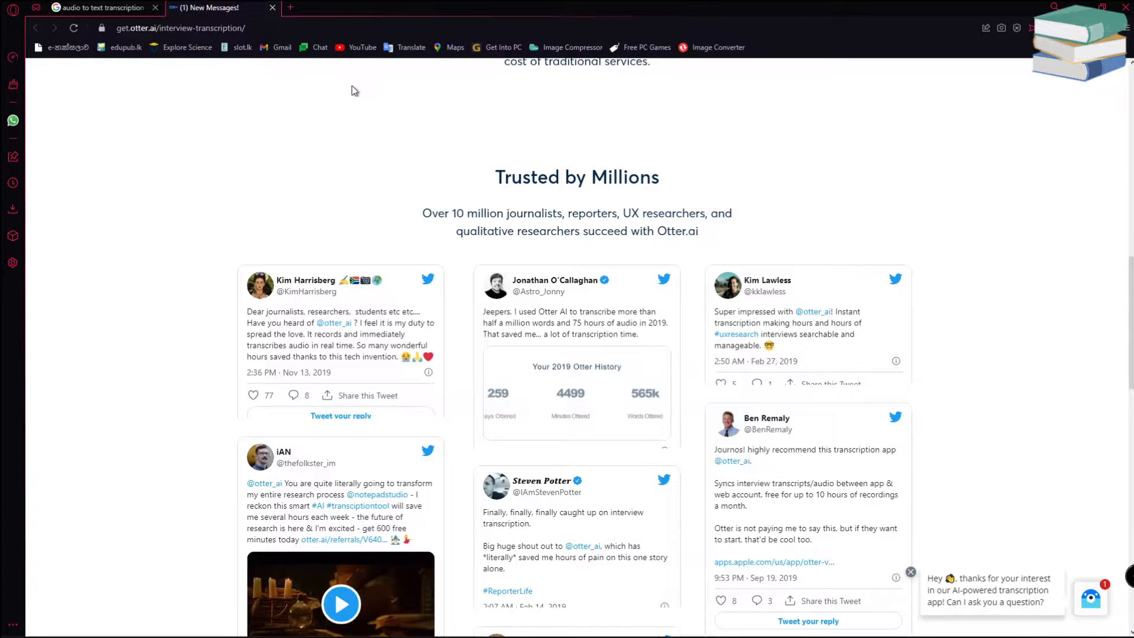
scroll(361, 145, up, 8)
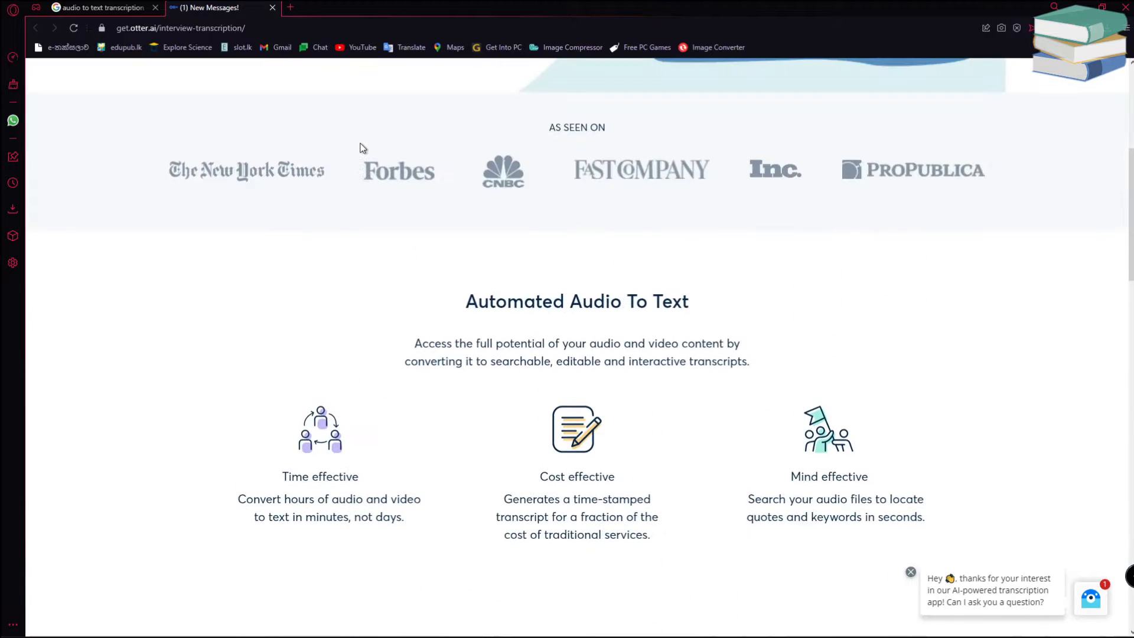
- Load the copied mega.nz file link from the clipboard history in the Google results tab and close the Otter.ai tab
click(100, 7)
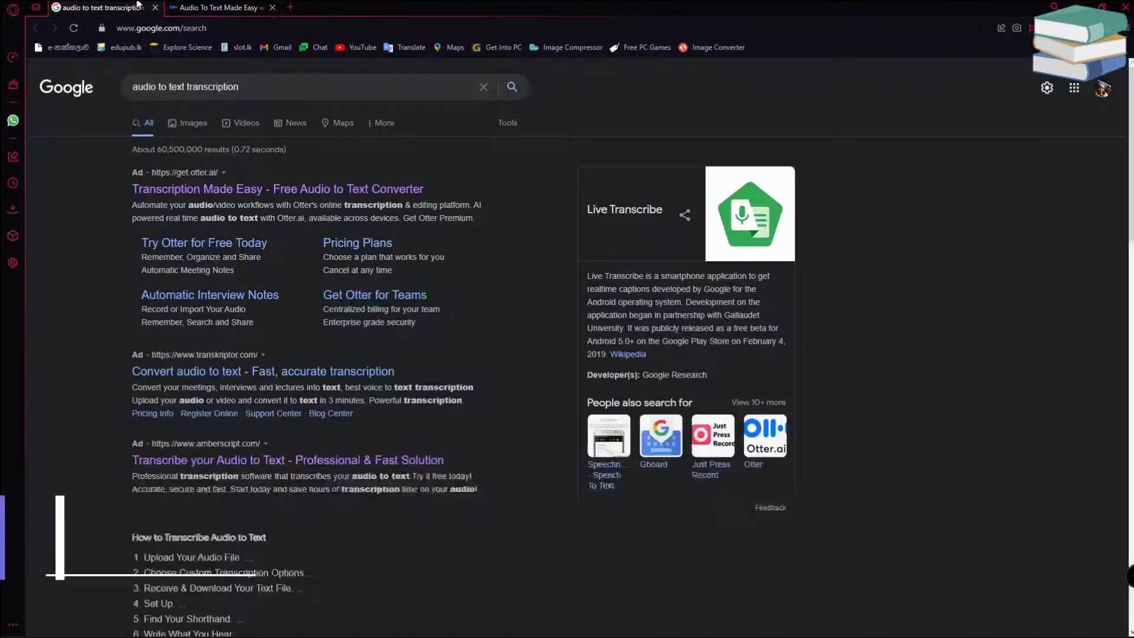
click(179, 27)
key(super+v)
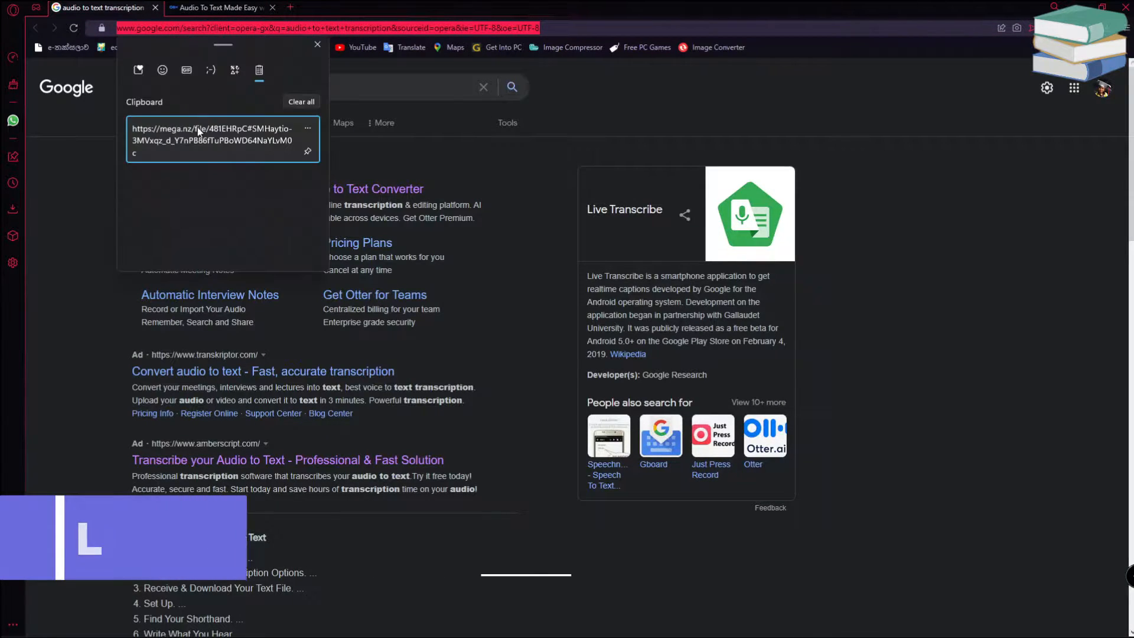
click(197, 123)
key(Return)
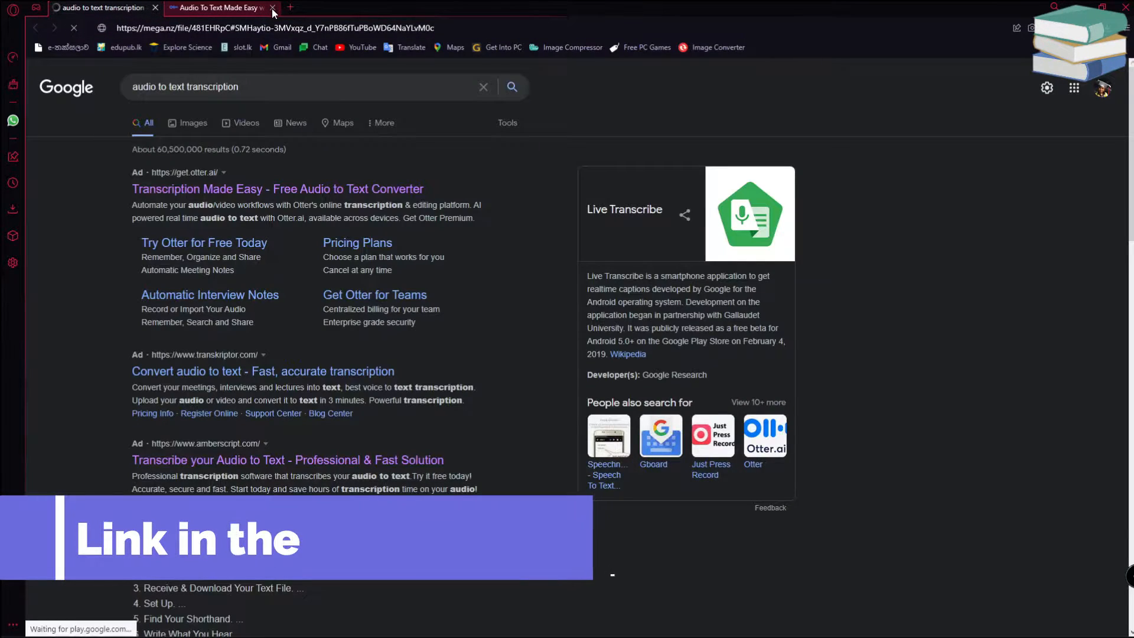
click(272, 7)
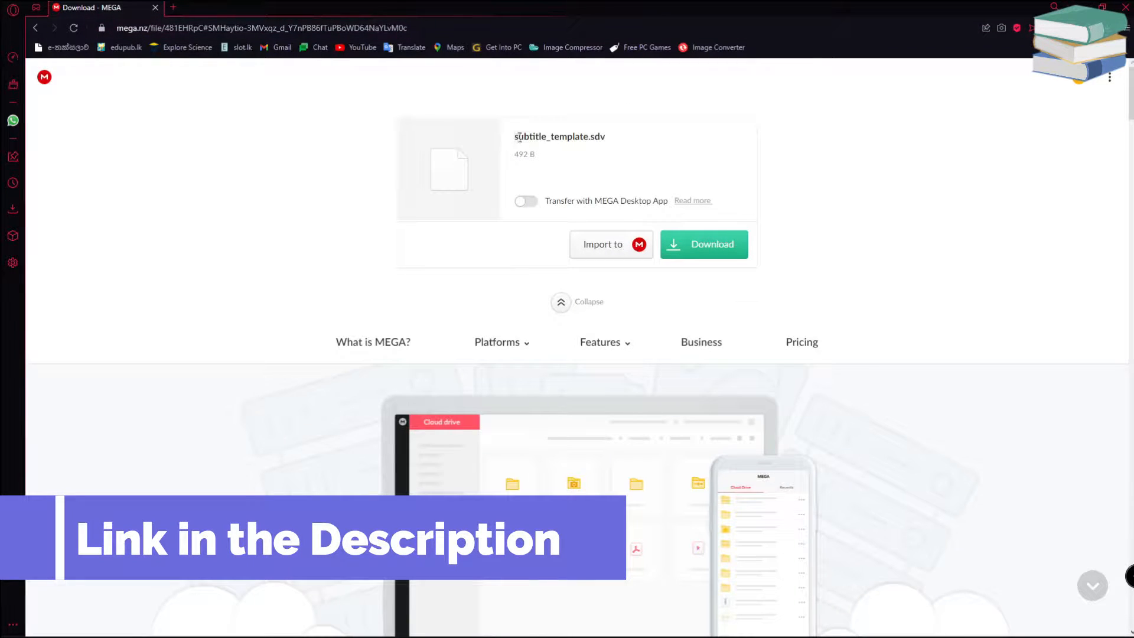
- Download subtitle_template.sdv into the Downloads folder under This PC and close the browser
drag(516, 137, 609, 141)
click(611, 142)
click(553, 136)
click(610, 138)
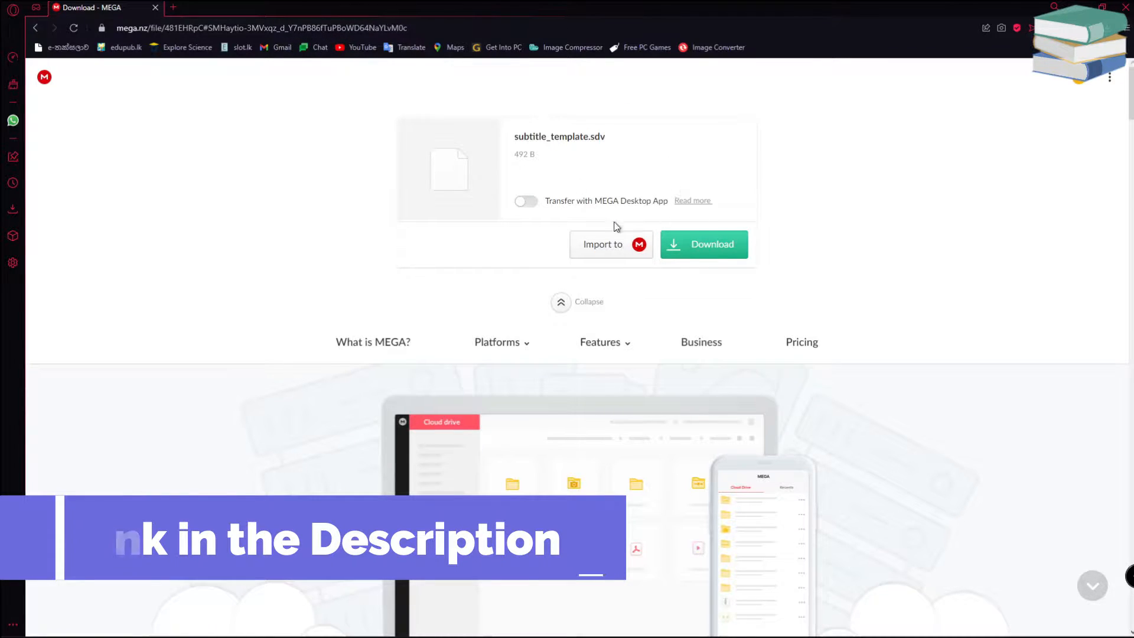
click(718, 248)
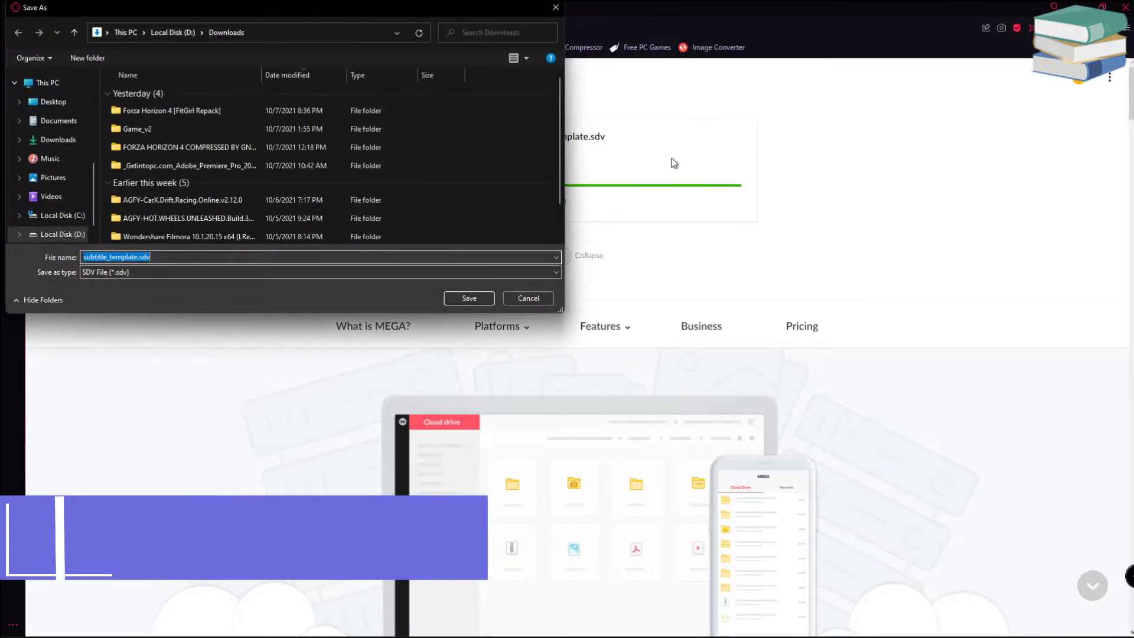
click(58, 139)
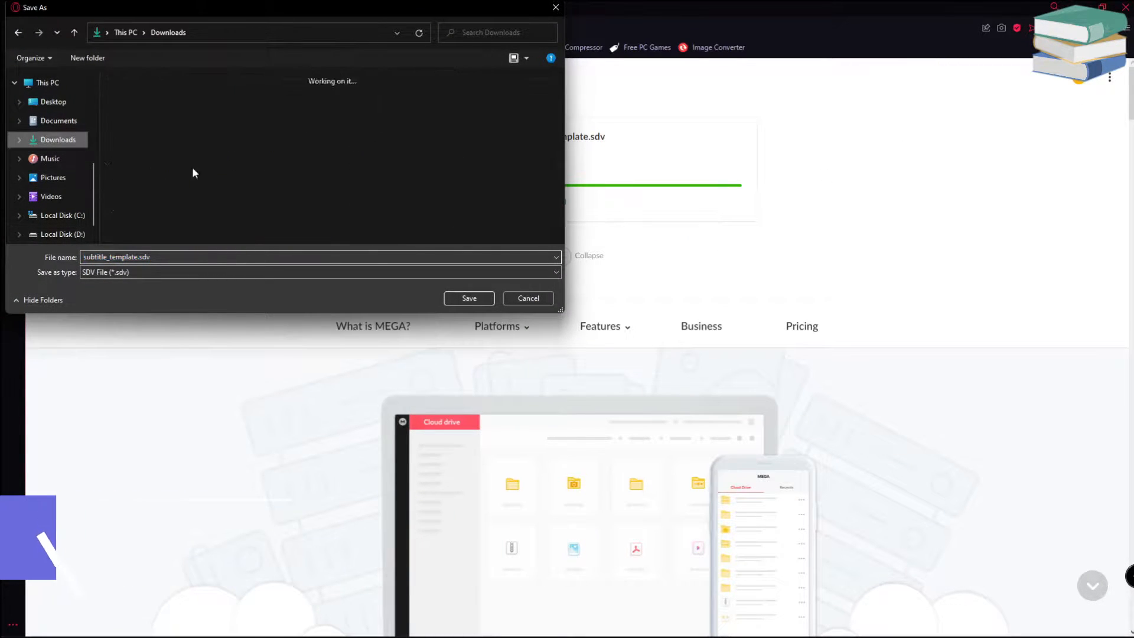
click(454, 299)
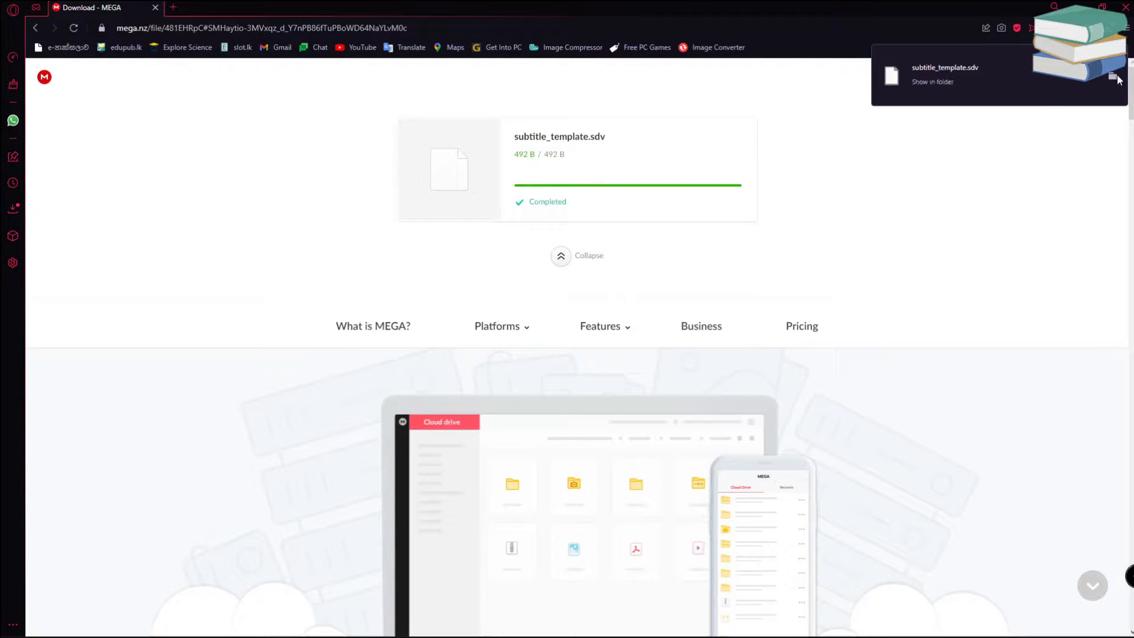
click(1125, 7)
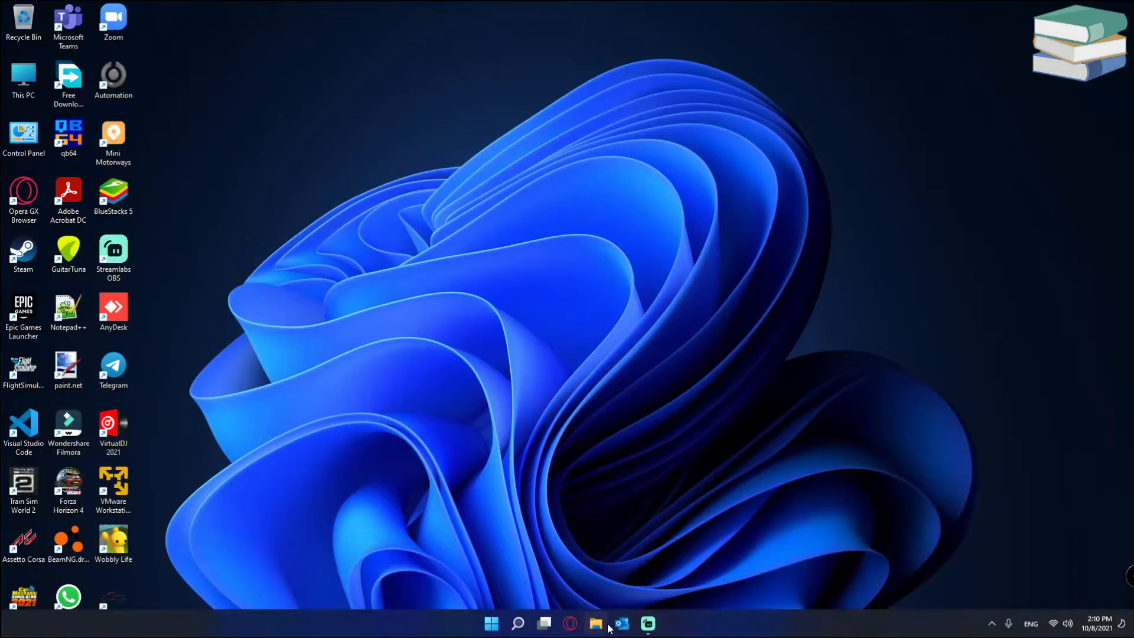
- Open subtitle_template.sdv from the Downloads folder under This PC in Notepad and reposition the Notepad window
key(super+e)
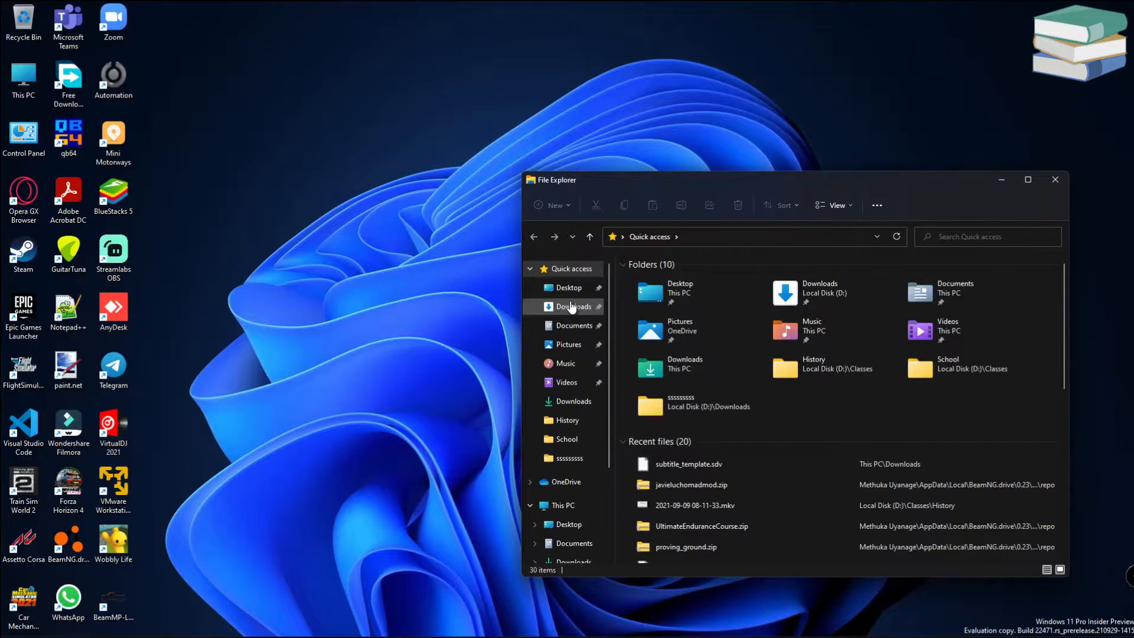
click(571, 401)
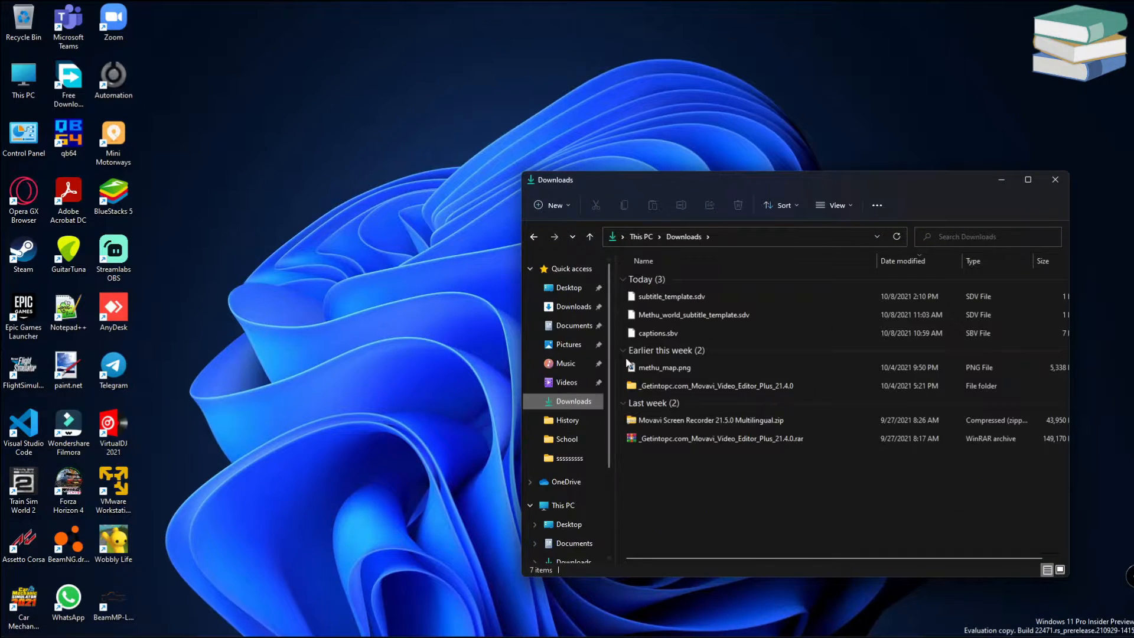
click(707, 296)
right_click(709, 298)
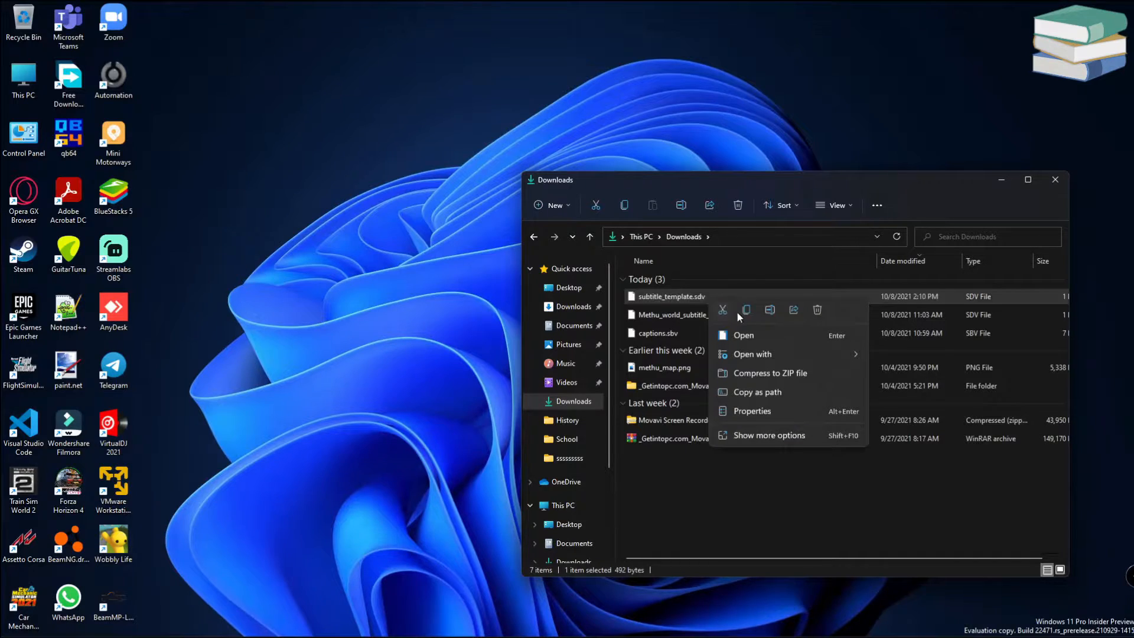
mouse_move(767, 352)
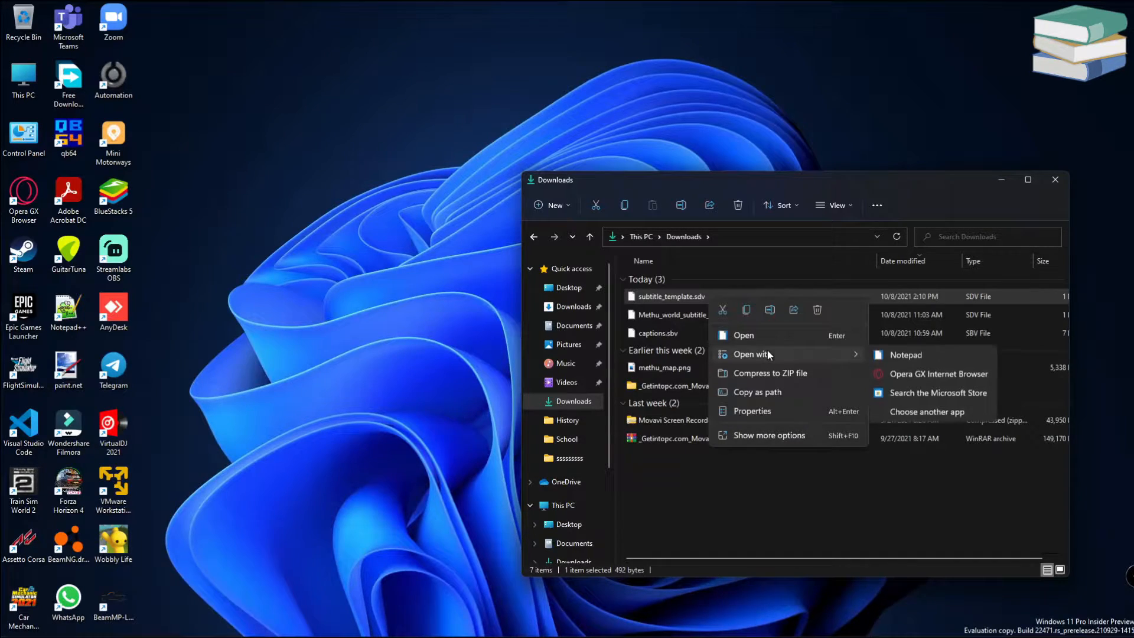
click(920, 357)
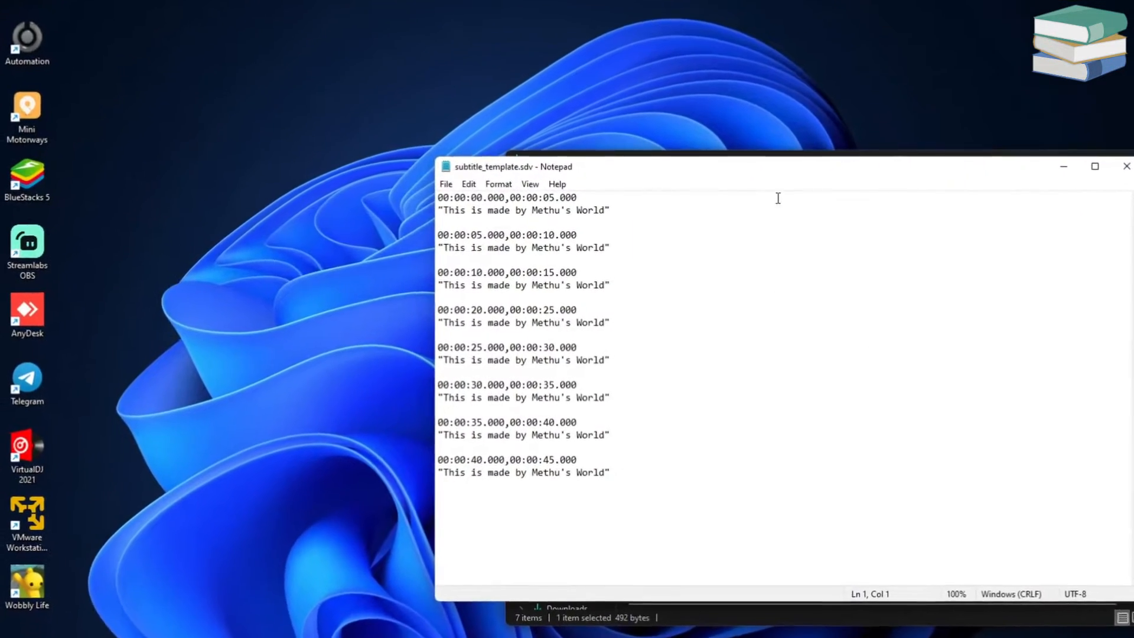
drag(794, 168, 568, 97)
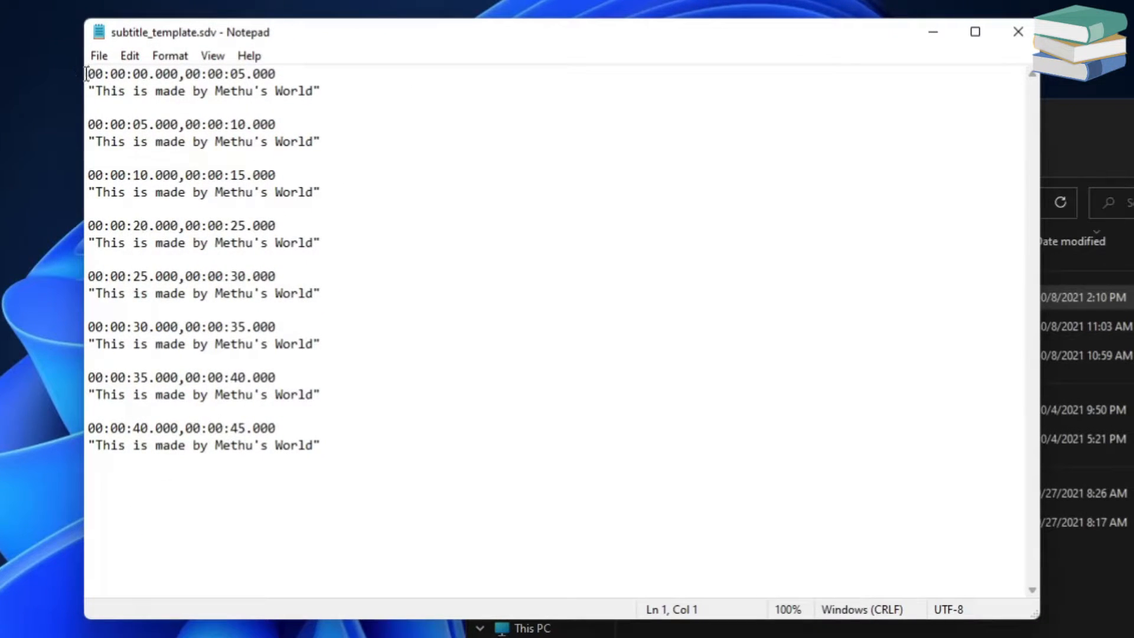
- Examine the first subtitle entry's start and end timestamps and the caption line beneath them
drag(95, 74, 103, 74)
click(108, 91)
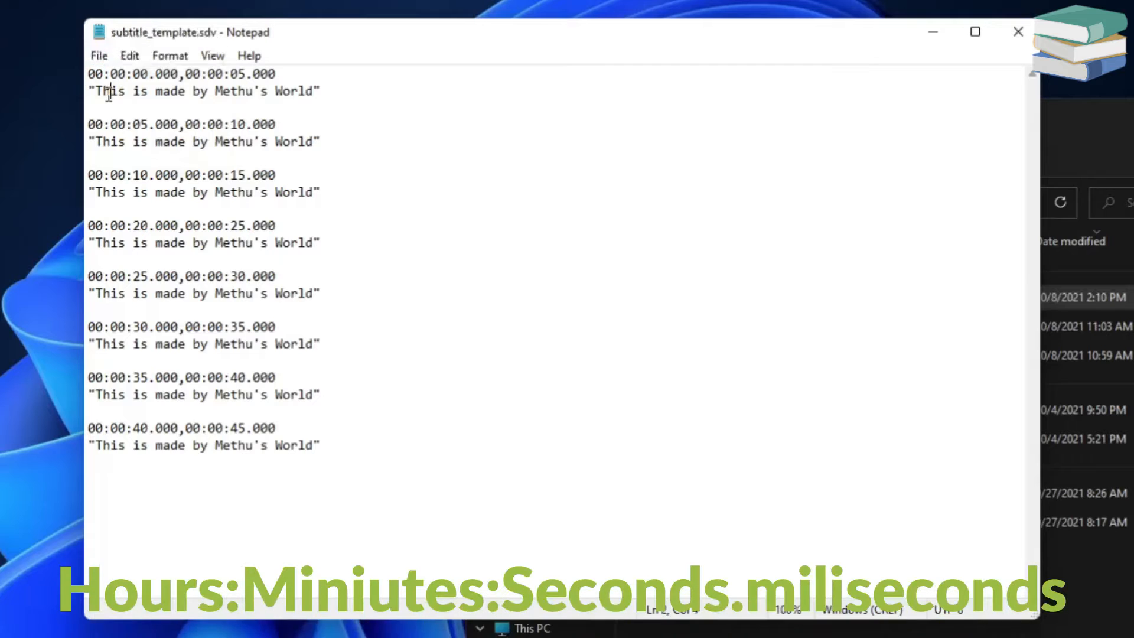
click(135, 76)
drag(156, 74, 177, 75)
click(192, 74)
click(207, 77)
drag(201, 74, 246, 79)
click(215, 74)
click(314, 91)
drag(327, 91, 77, 91)
click(97, 91)
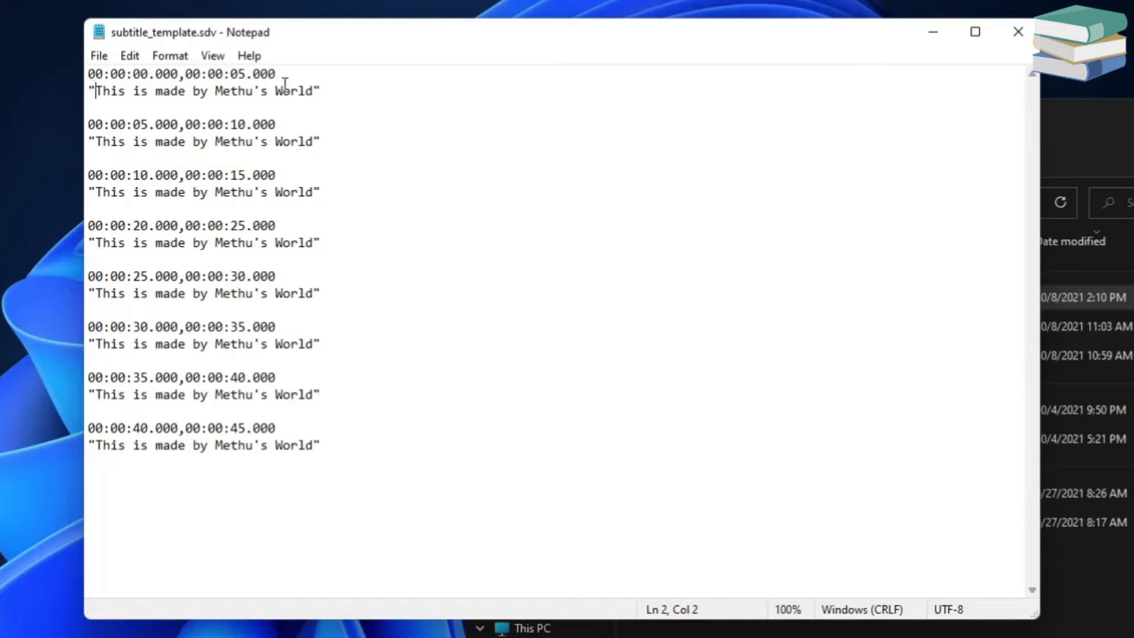
- Remove the quotation marks around the first caption and put them back
key(BackSpace)
click(339, 91)
key(BackSpace)
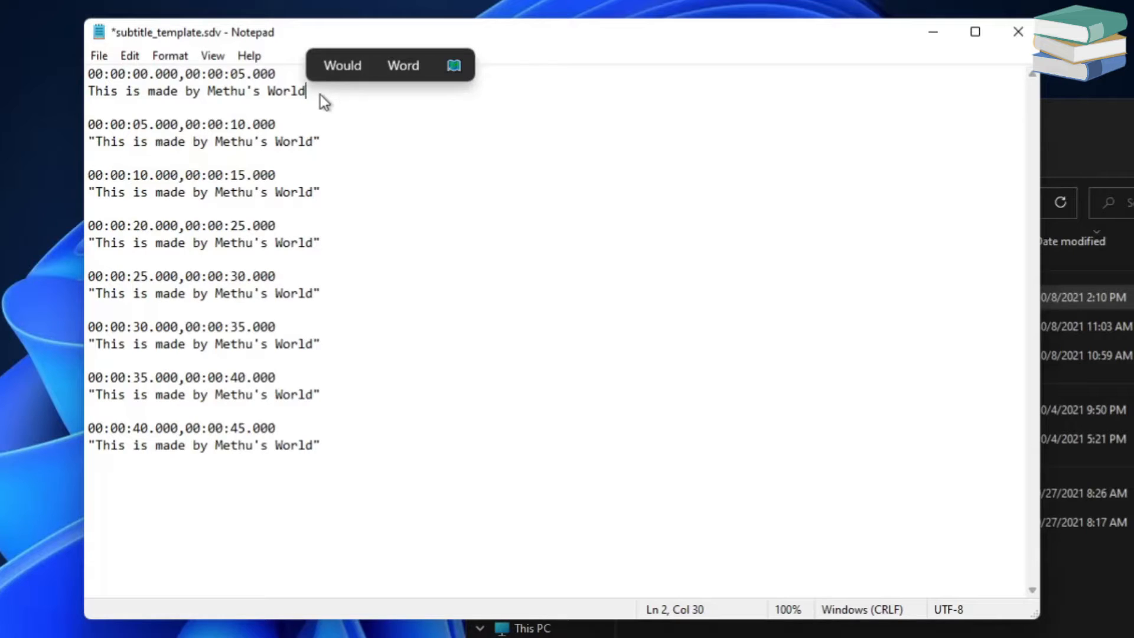
text(")
click(90, 92)
text(")
- Replace the first caption, including its quotation marks, with "Hello guys and welcome"
drag(394, 91, 79, 92)
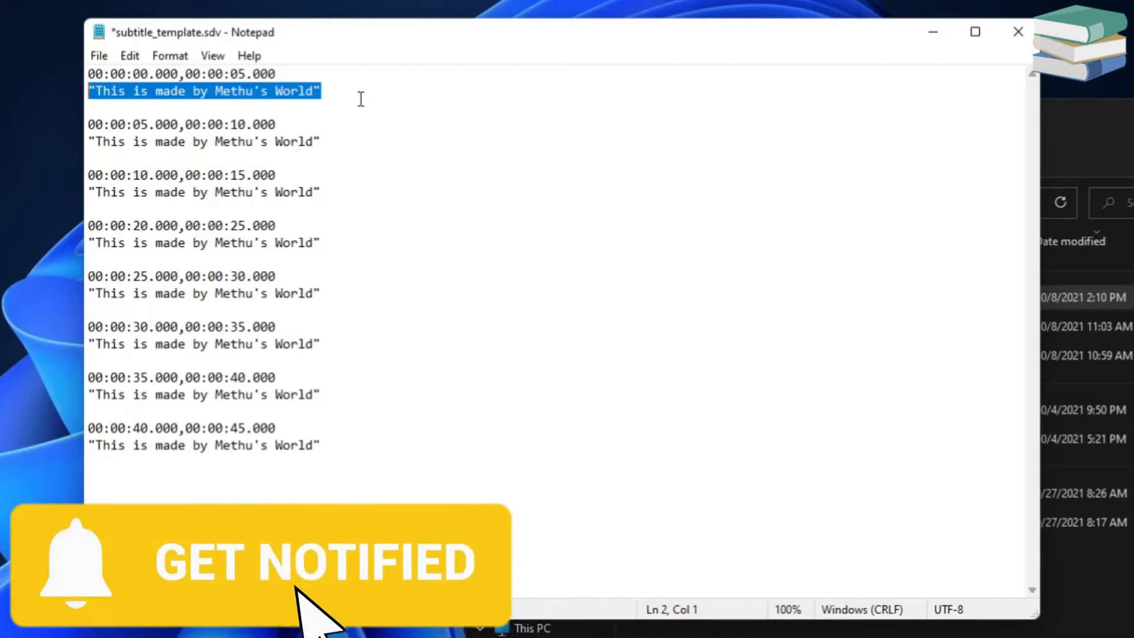
text(H)
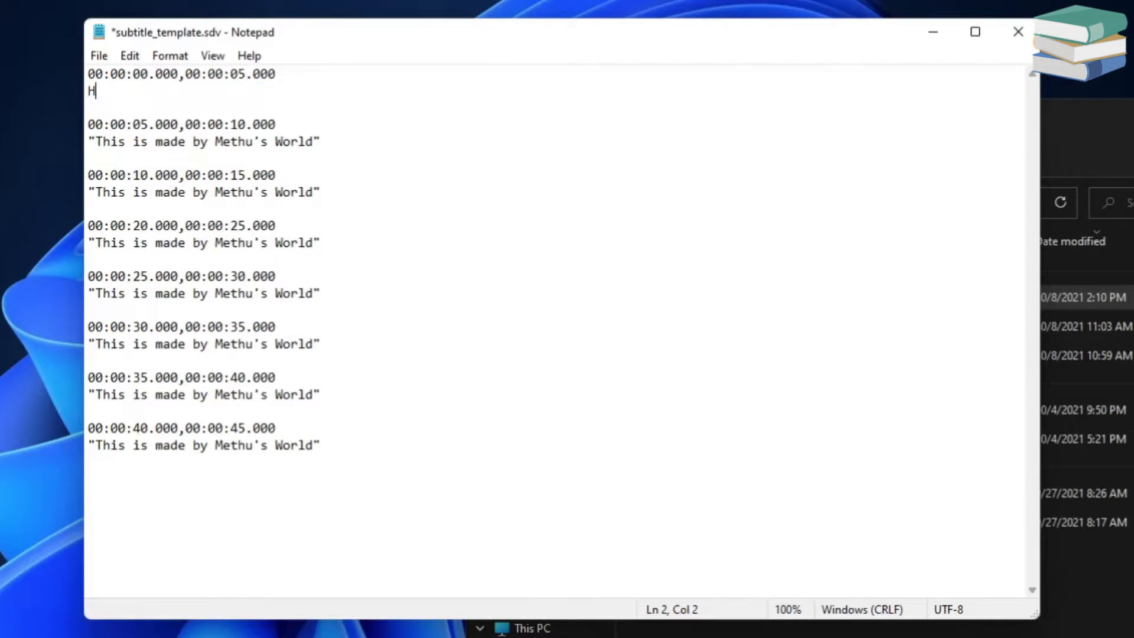
text(ello guys a)
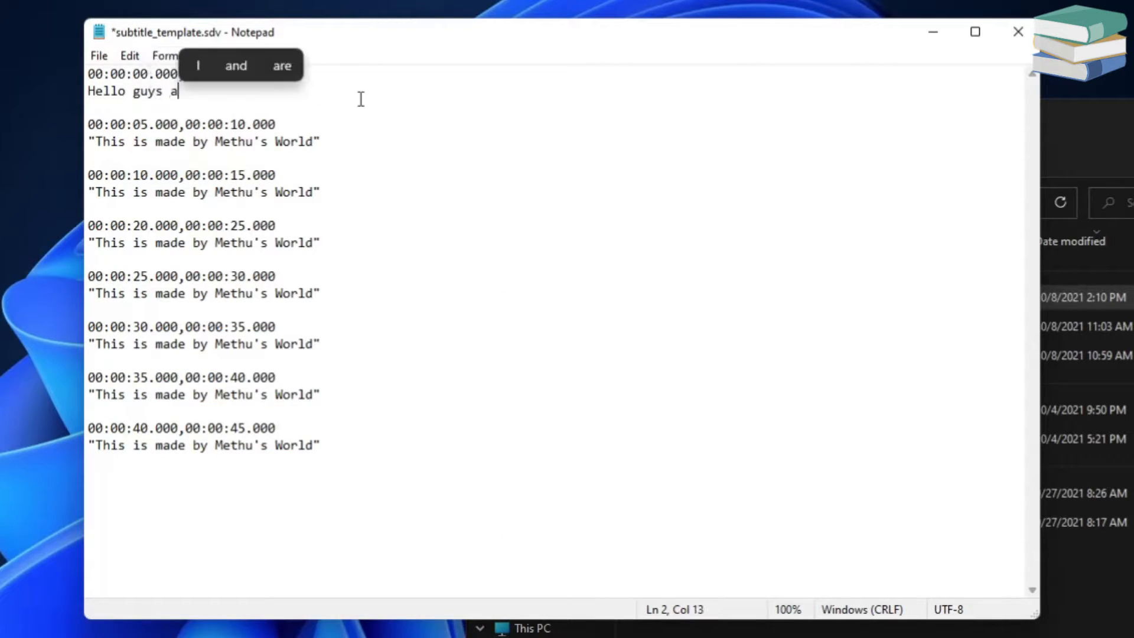
text(nd welcome)
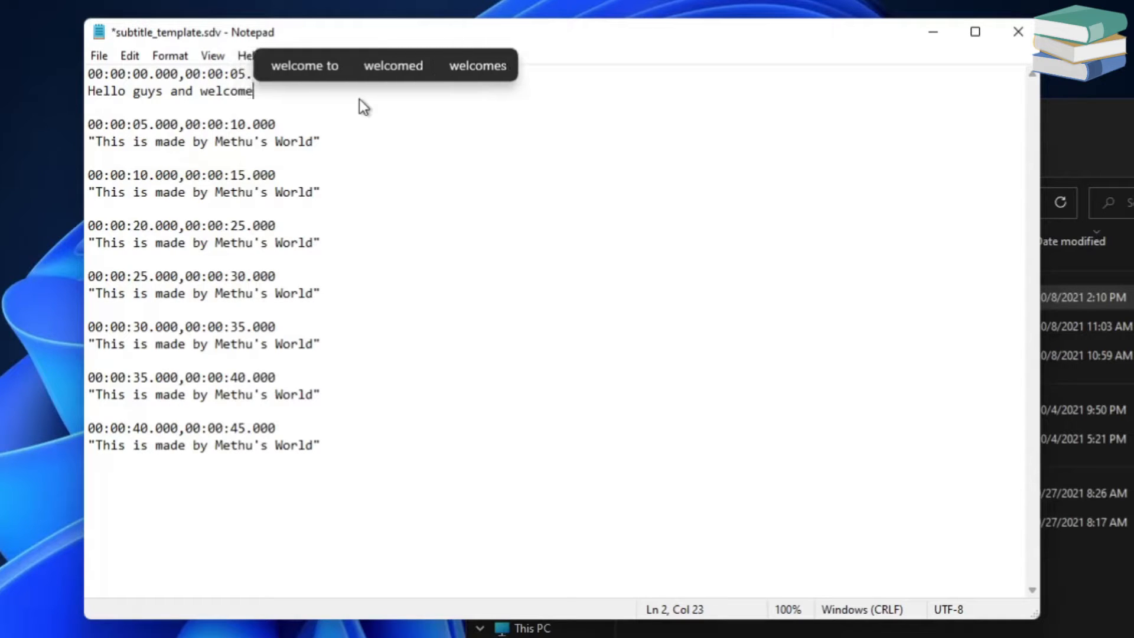
click(509, 349)
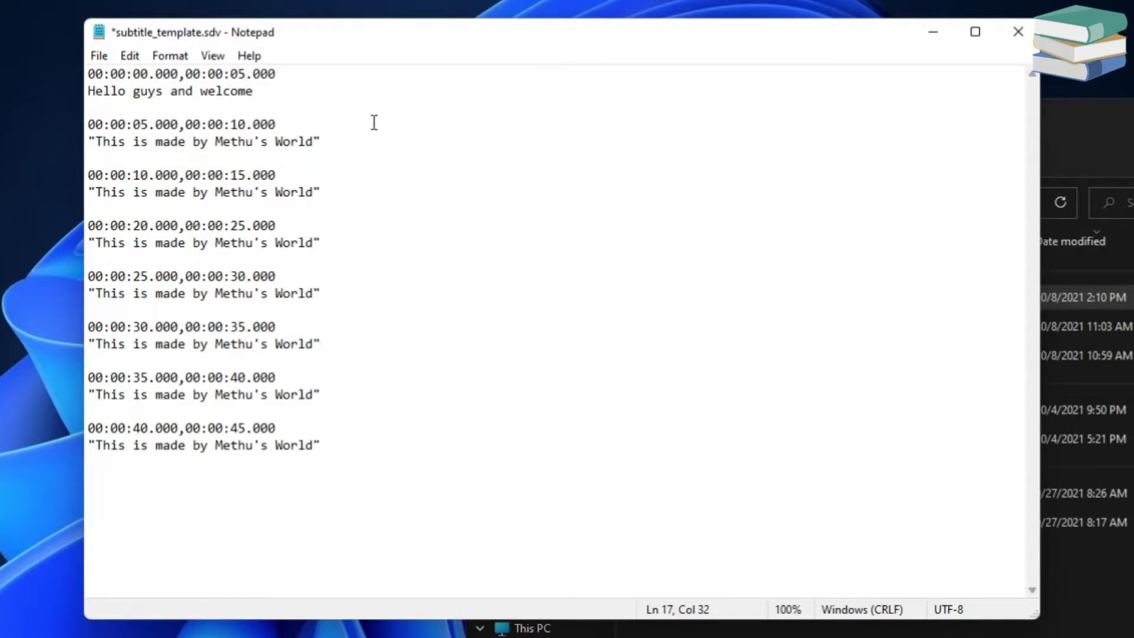
- Replace the quoted caption of the 00:00:05.000 to 00:00:10.000 entry with "this is a test subtitle file"
drag(374, 122, 139, 122)
drag(331, 140, 94, 143)
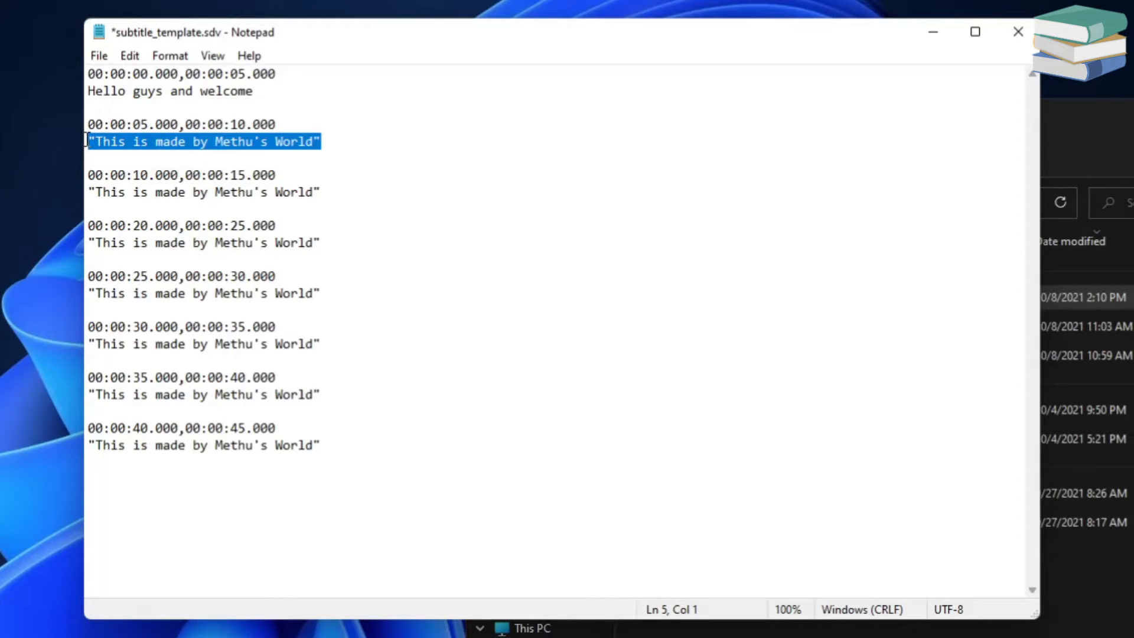
text(this is a test )
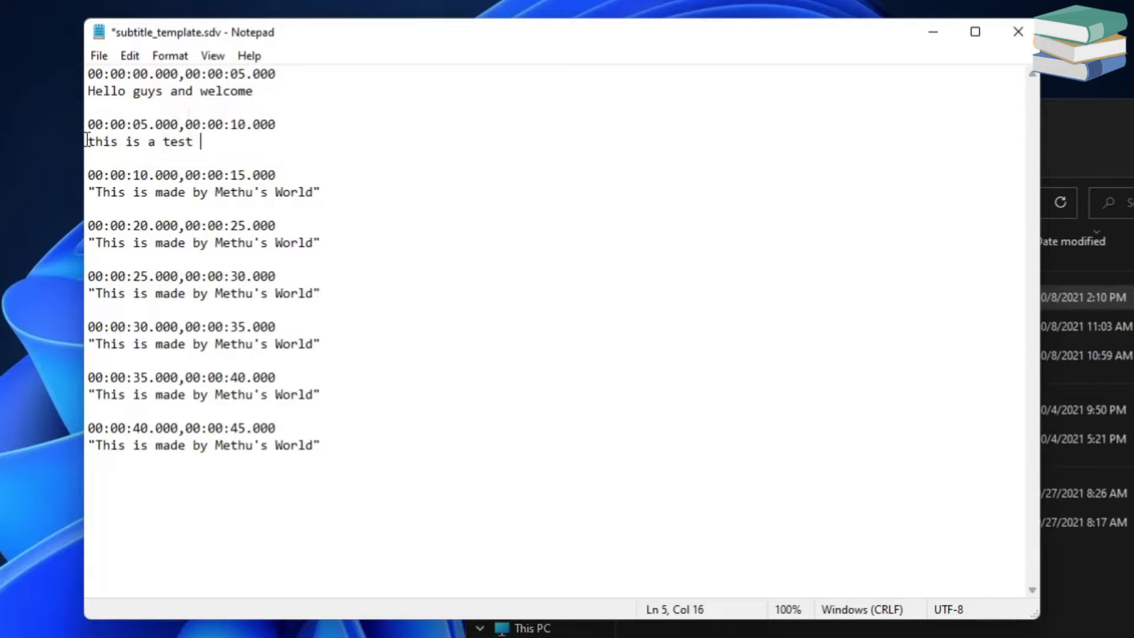
text(substitle)
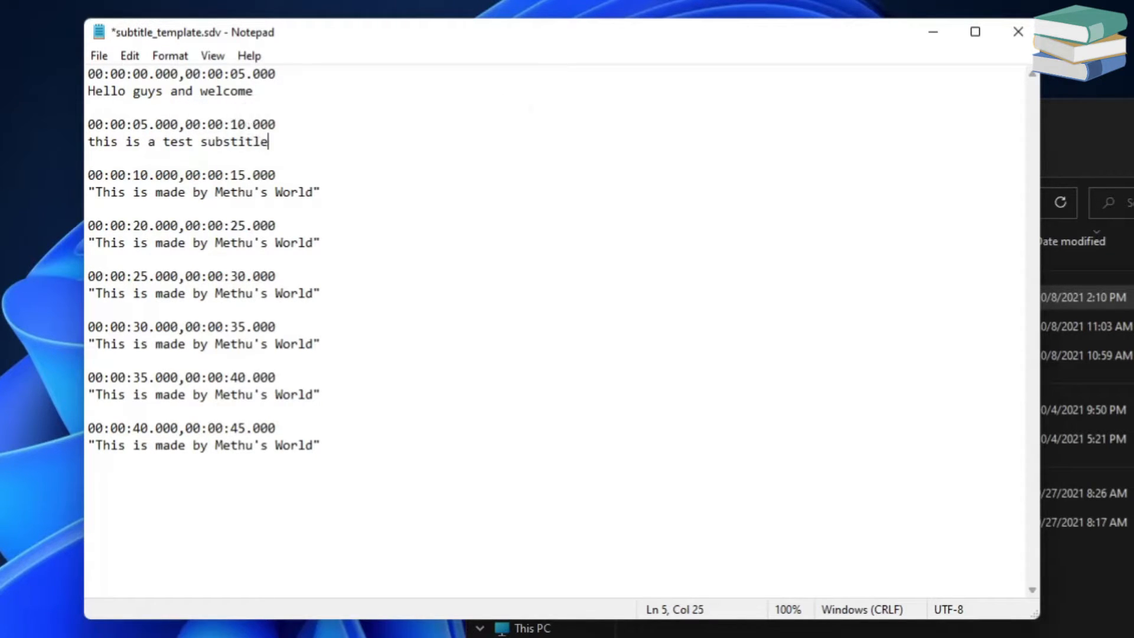
text( file)
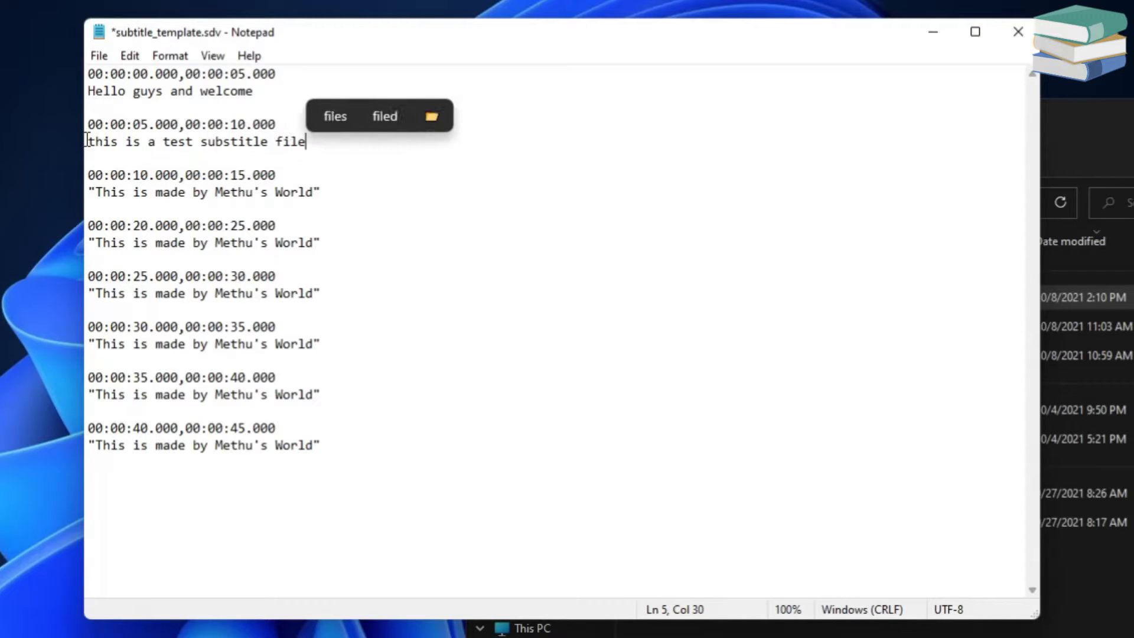
click(337, 168)
key(BackSpace)
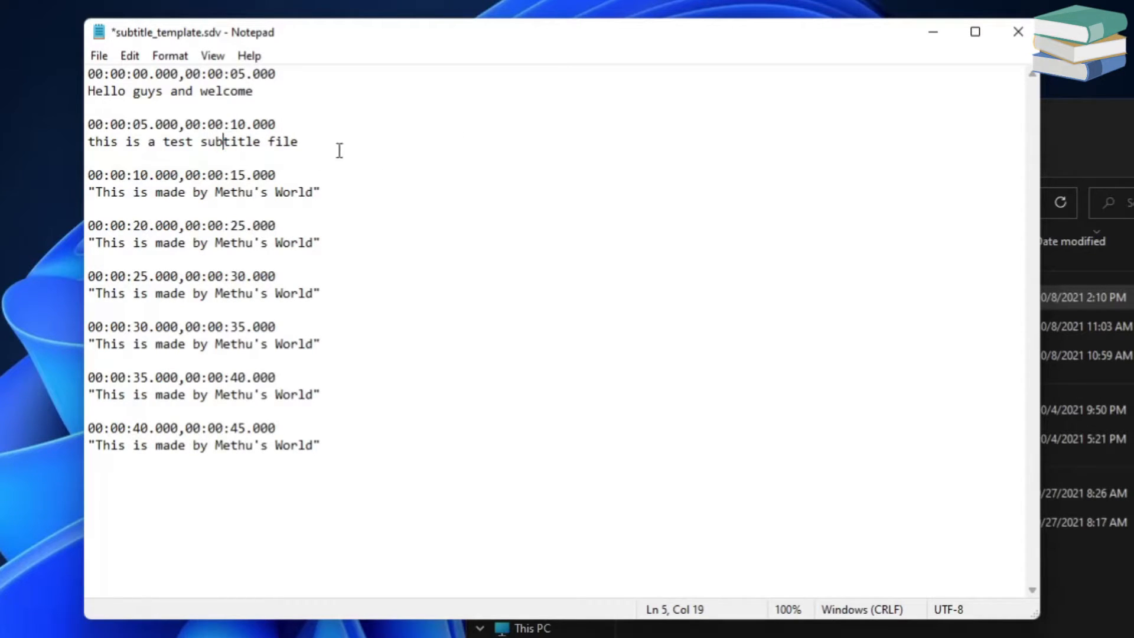
drag(359, 196, 94, 188)
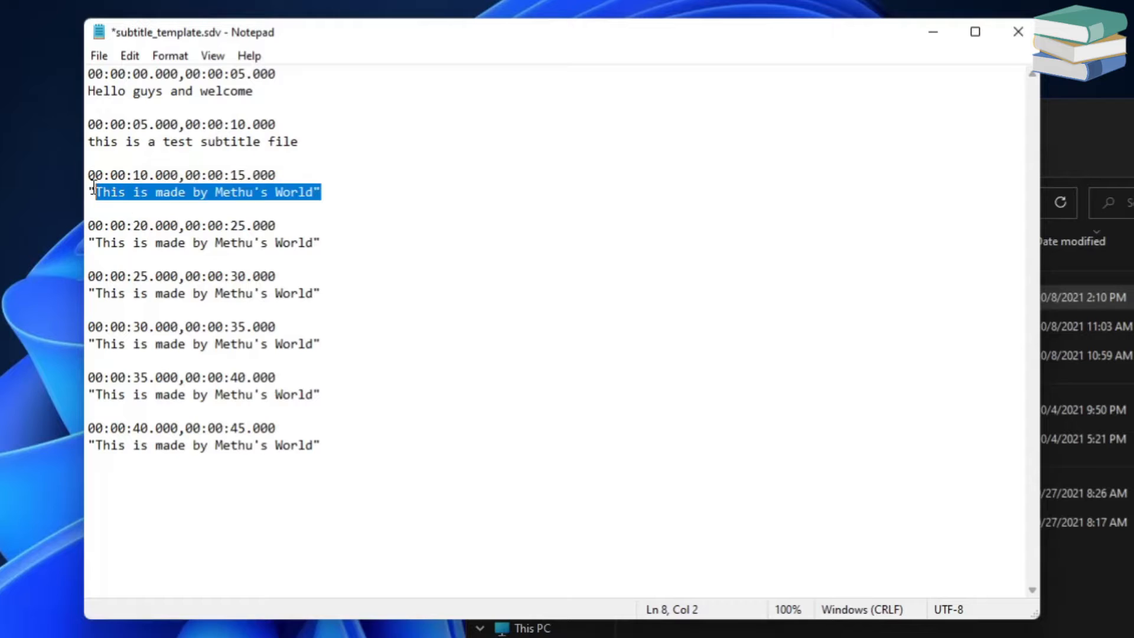
click(308, 316)
drag(332, 438, 167, 200)
click(133, 207)
drag(86, 197, 323, 194)
click(325, 195)
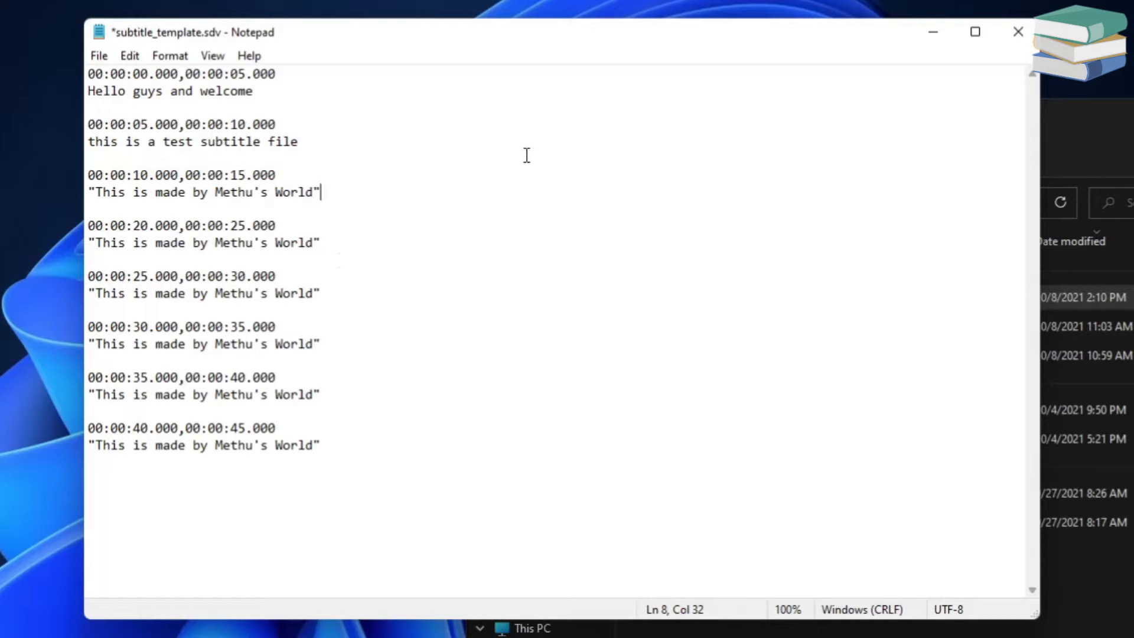
- Save the edited captions to the existing subtitle_template.sdv file
click(111, 59)
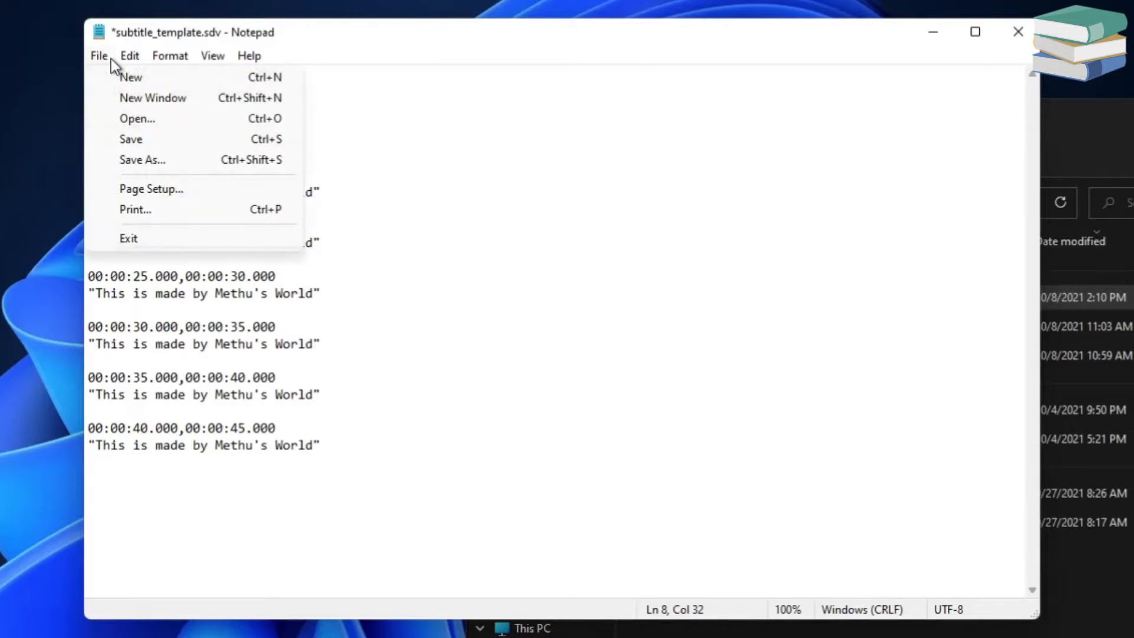
click(147, 140)
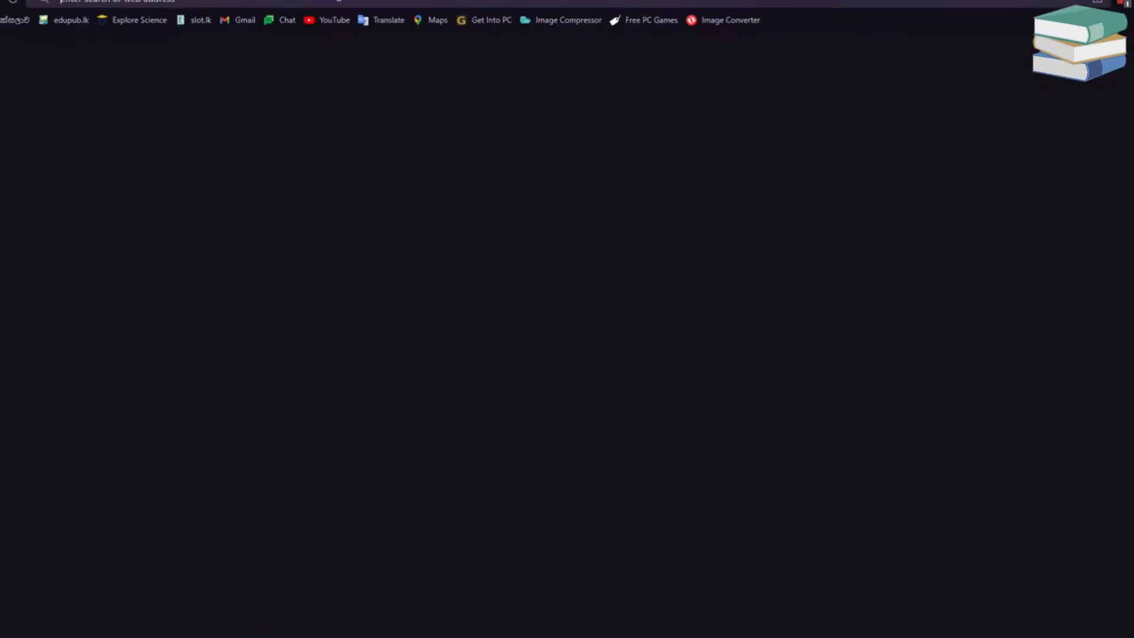
- Switch to the browser, open studio.youtube.com in a new tab, and close the MEGA download tab
click(367, 26)
text(studio)
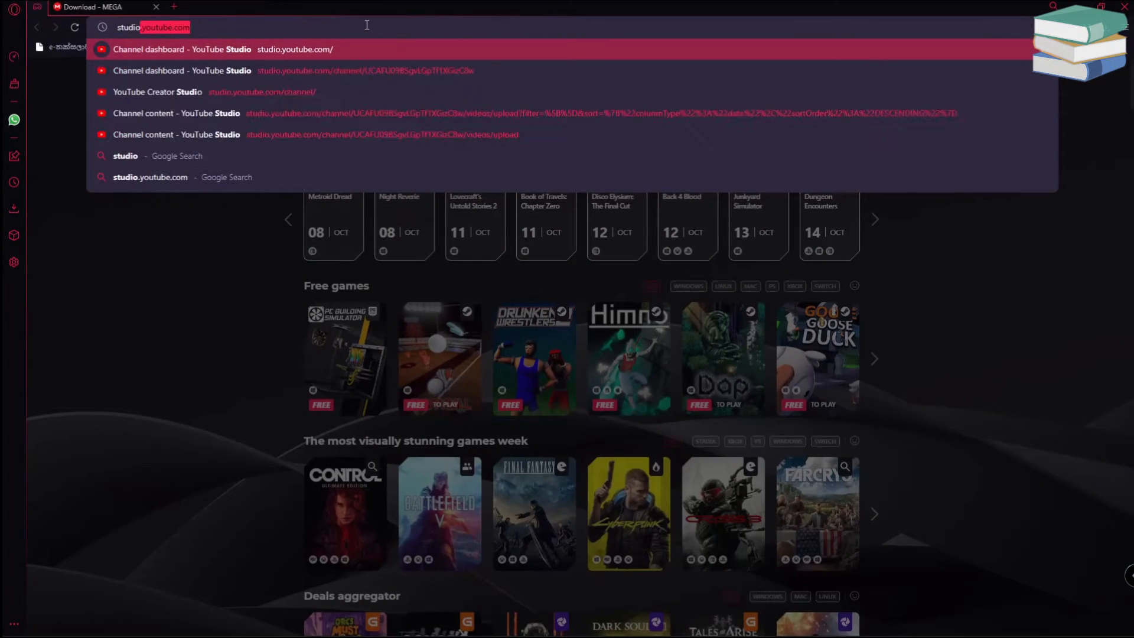
key(Return)
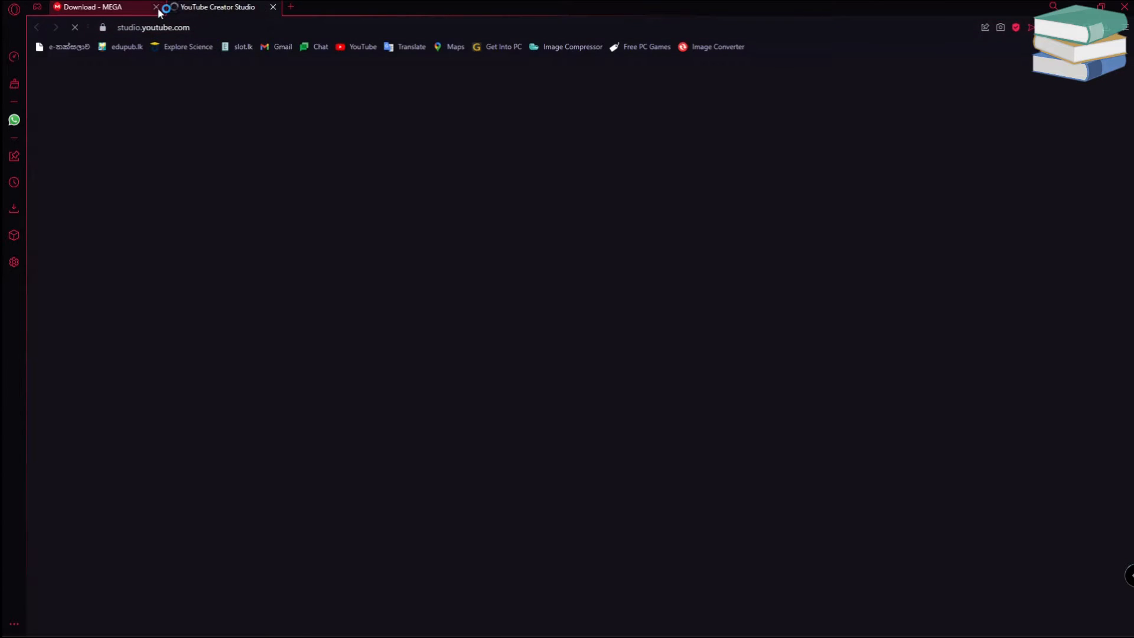
click(157, 7)
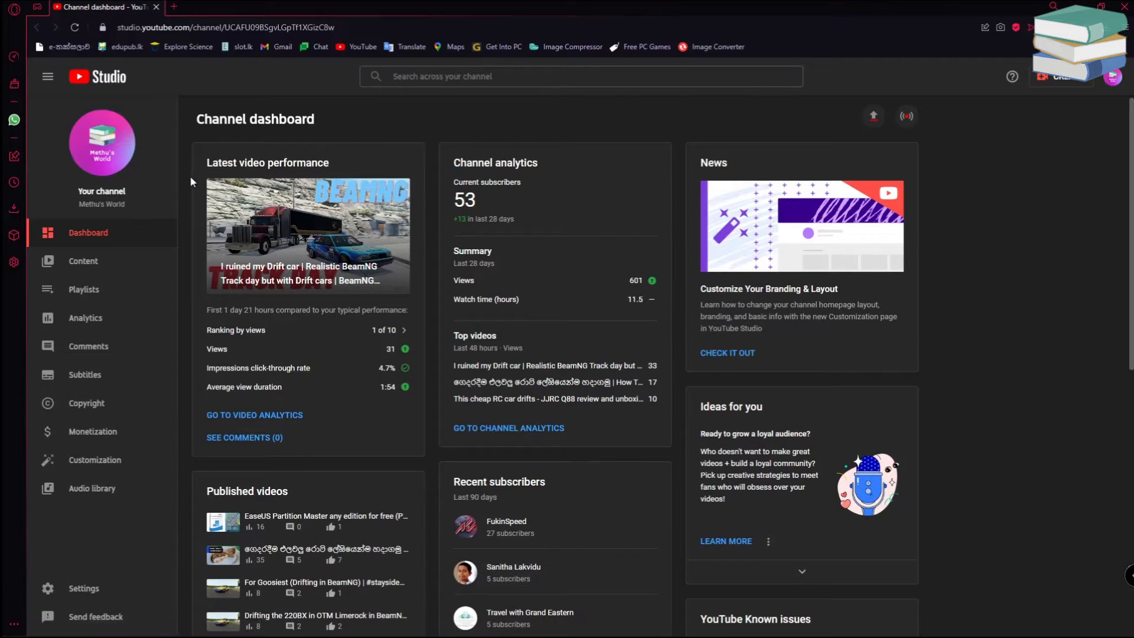
- Open the details of the uploaded video "I ruined my Drift car" from the channel's content list
click(76, 260)
scroll(361, 307, down, 2)
scroll(368, 327, up, 2)
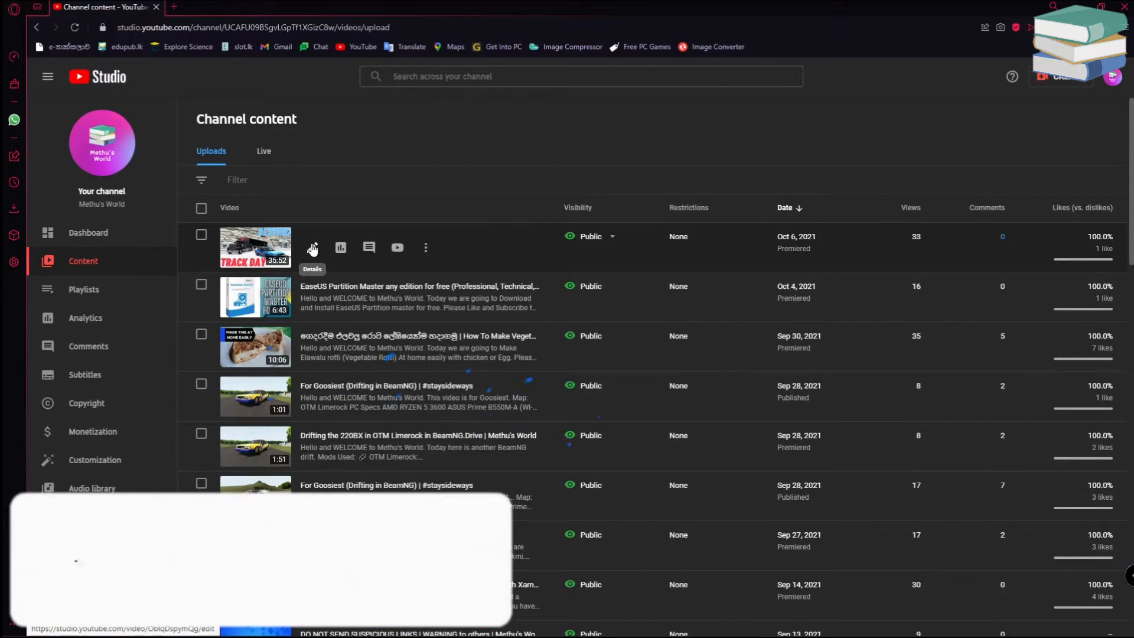
click(313, 248)
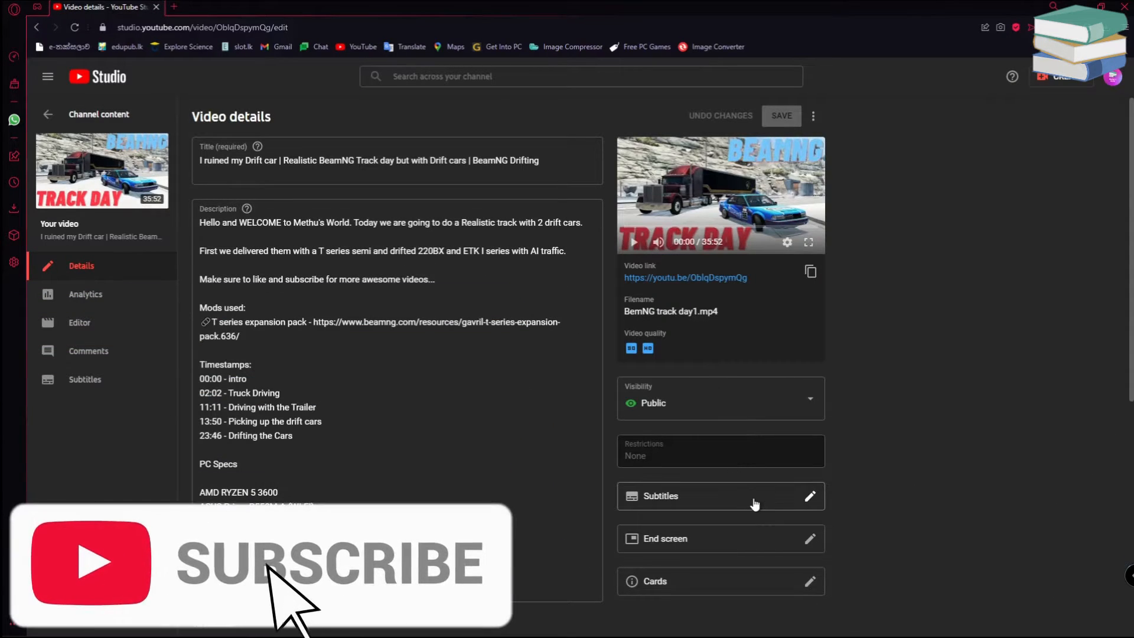
- Upload subtitle_template.sdv from Downloads as the video's English subtitles, using the With timing file type
click(755, 502)
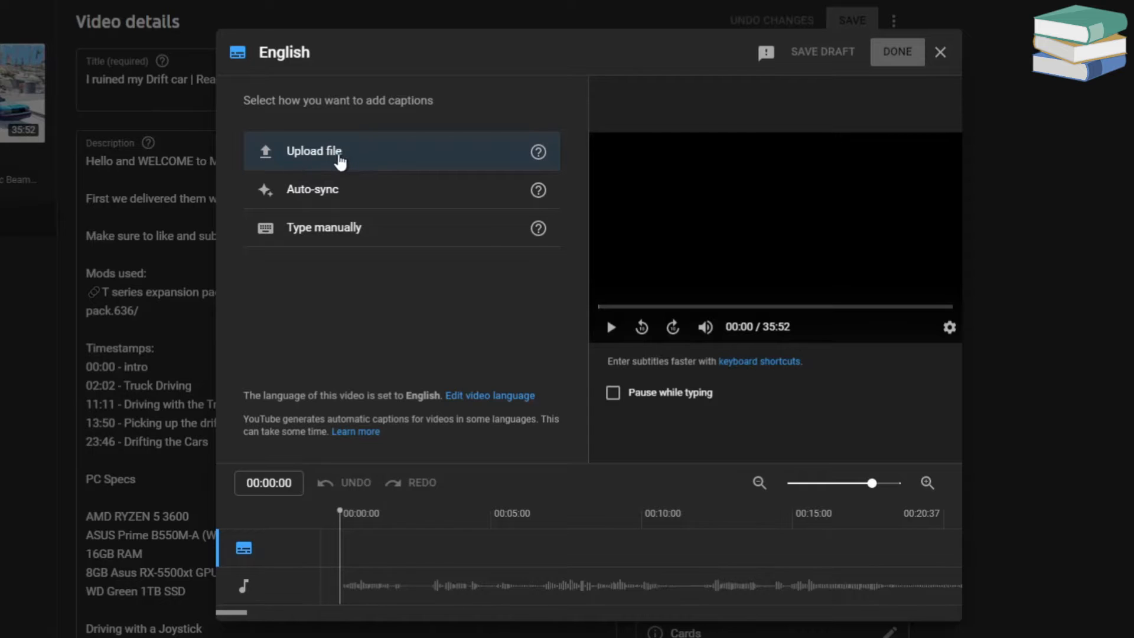
click(333, 164)
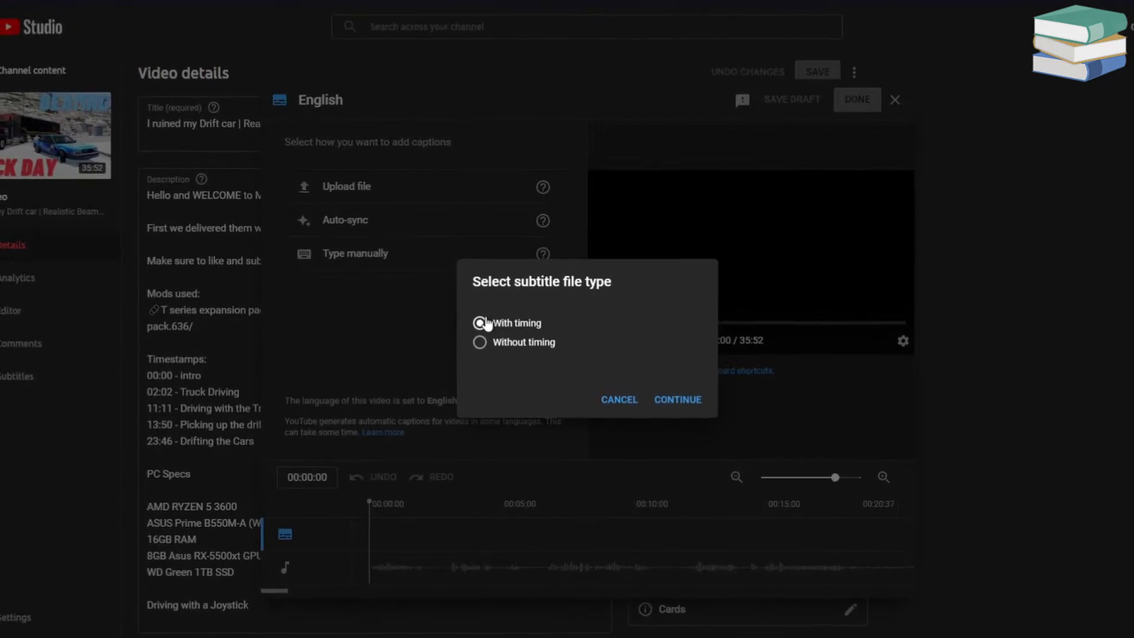
click(677, 400)
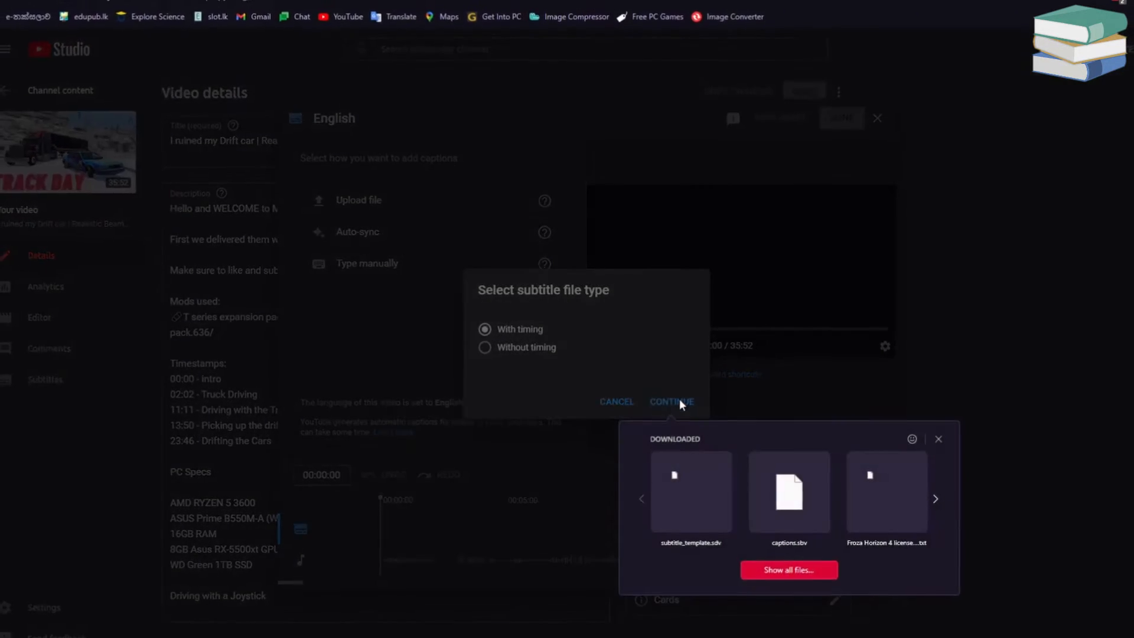
click(803, 567)
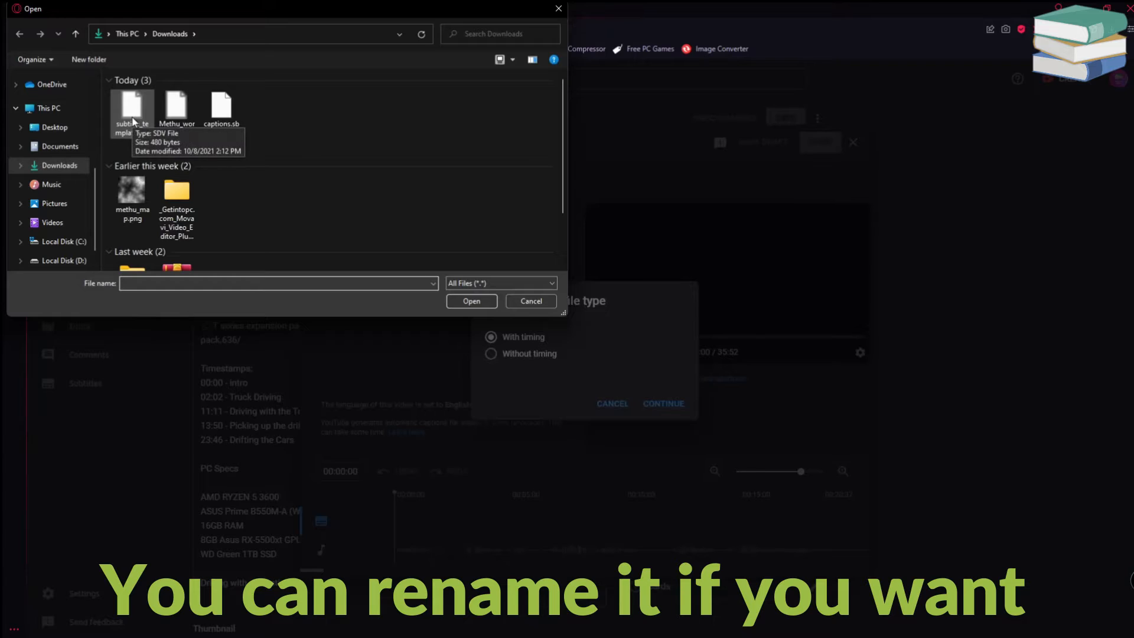
click(471, 302)
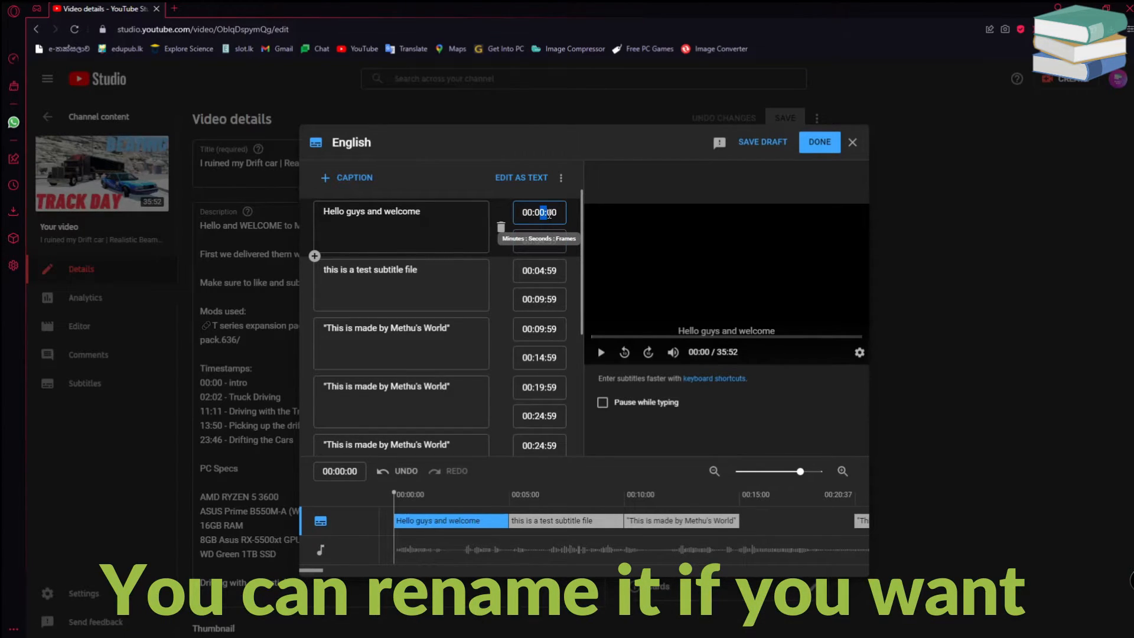
- Examine the first imported caption's end time and text, and the text of the second caption
drag(533, 240, 552, 241)
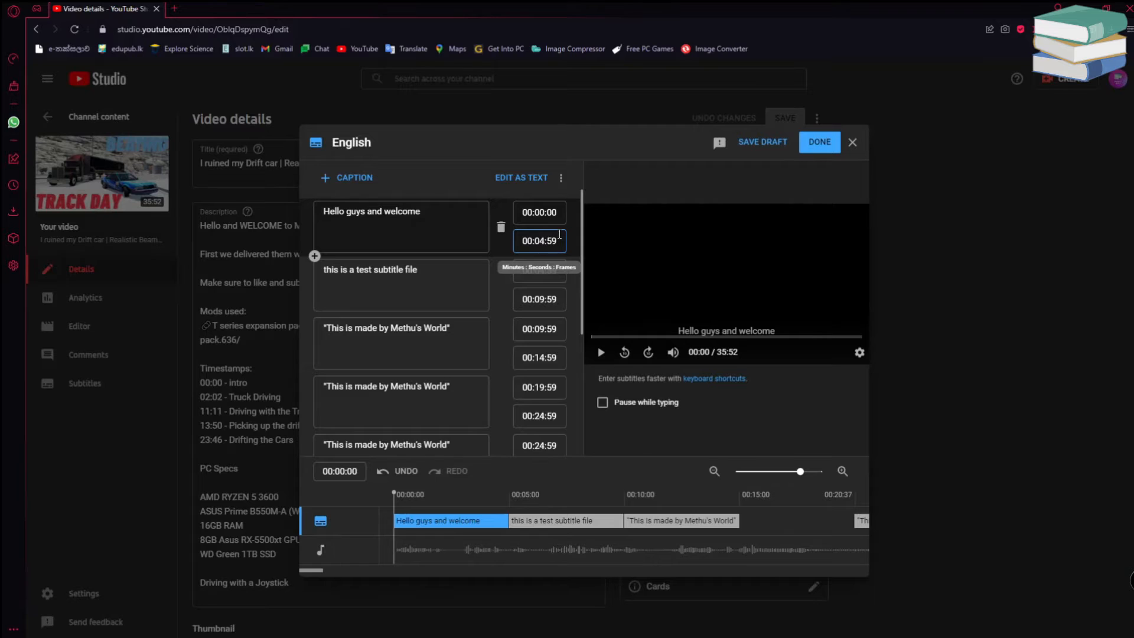
click(384, 212)
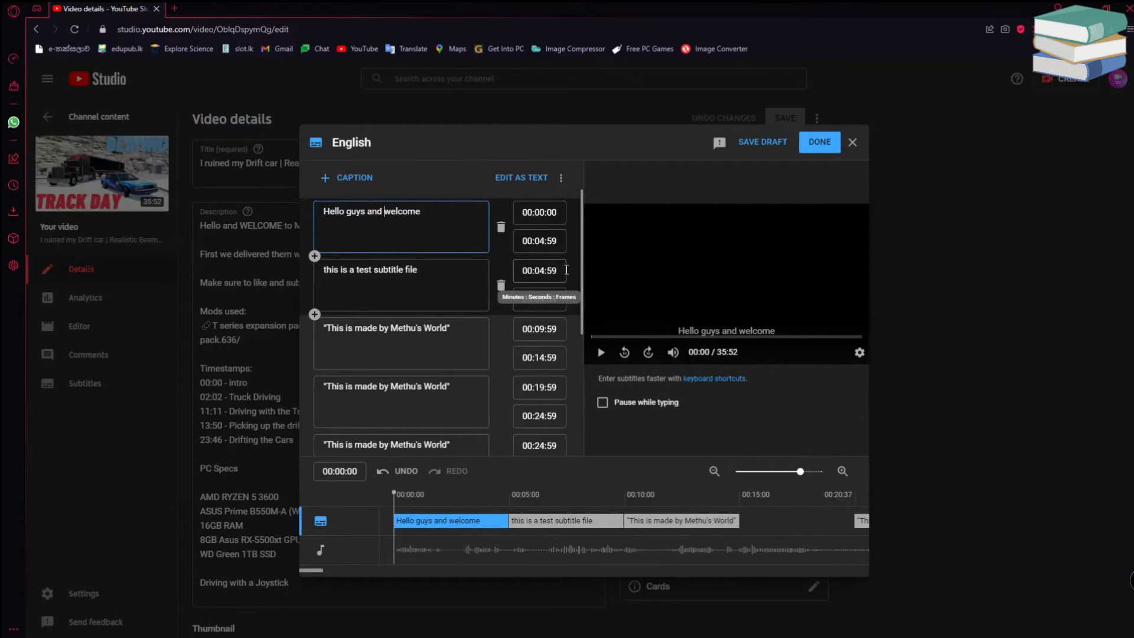
drag(426, 267, 331, 273)
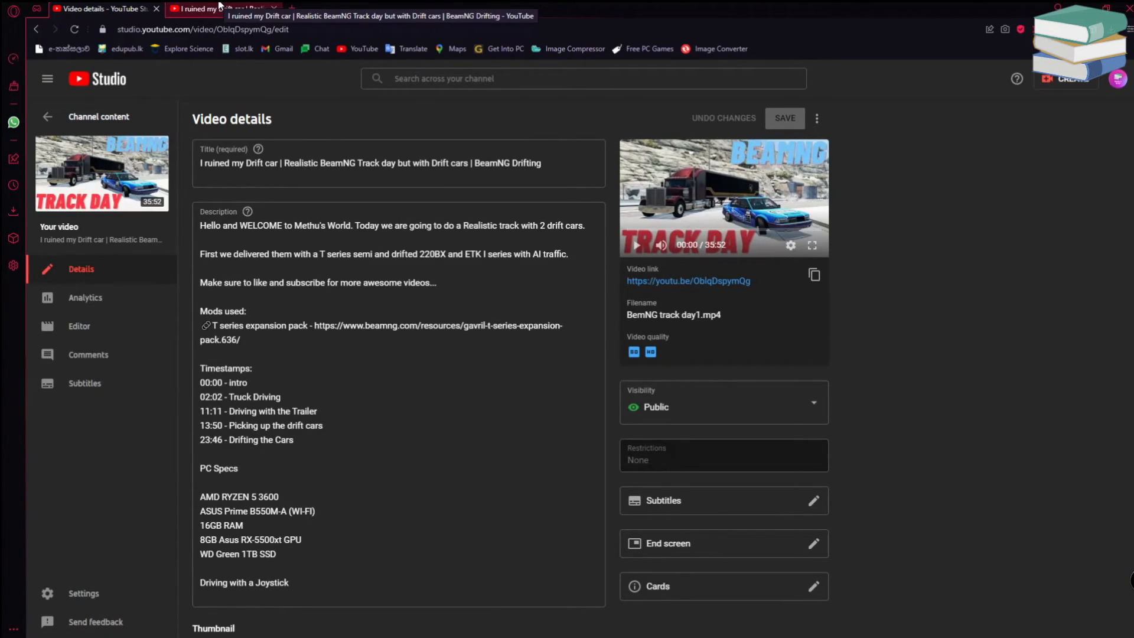
- Switch to the video's YouTube watch page, turn on subtitles, and return playback to 0:00 to check the captions
click(218, 7)
click(142, 519)
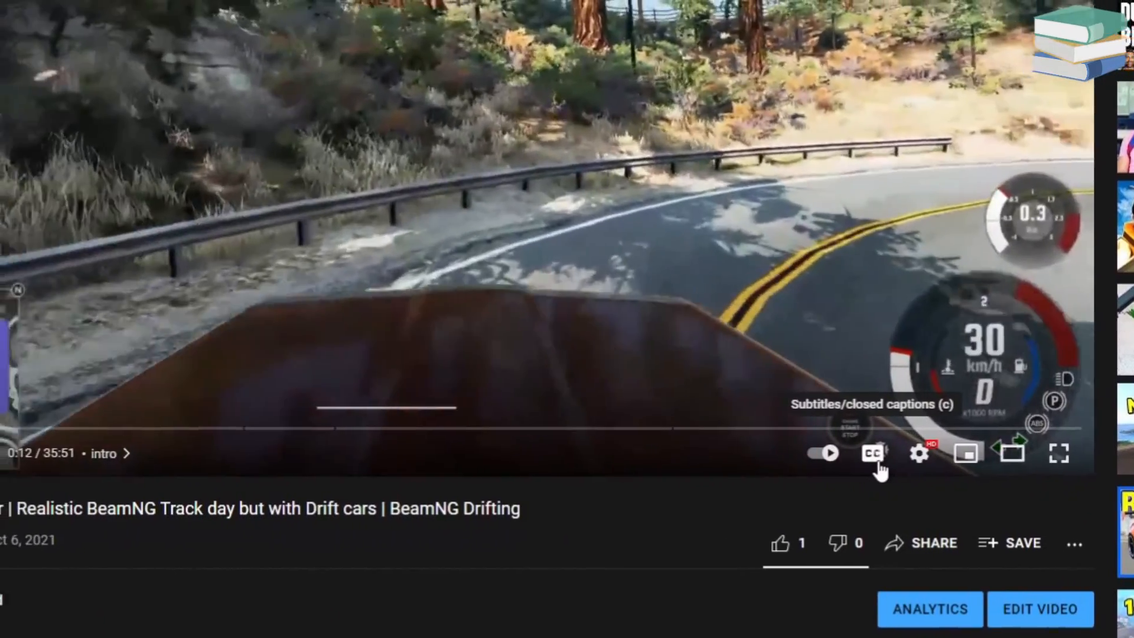
click(879, 464)
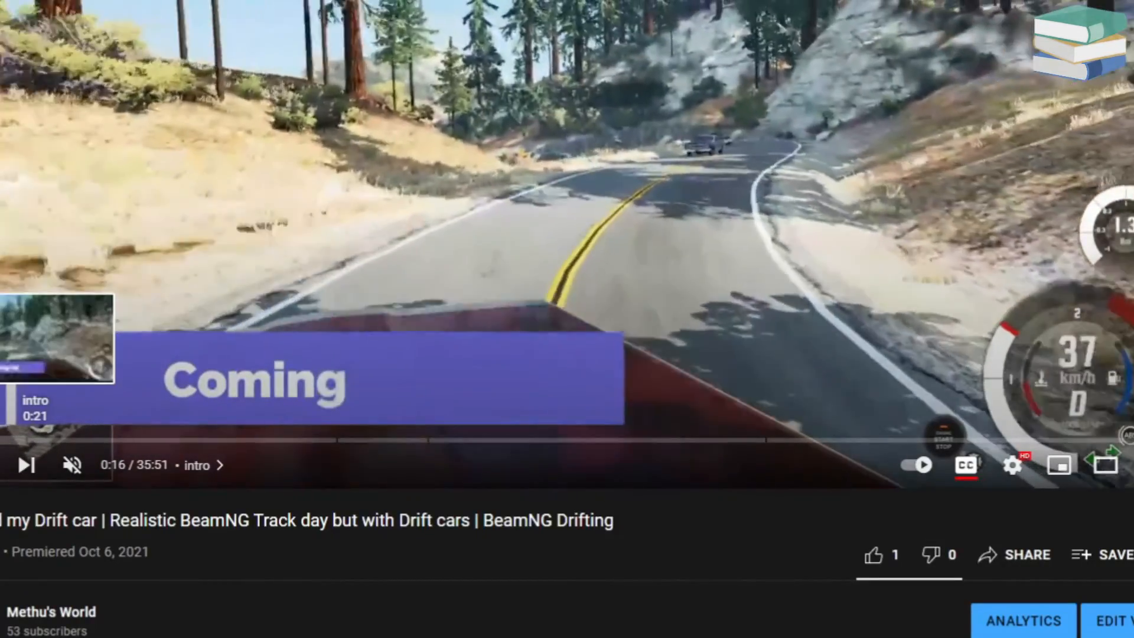
click(30, 440)
click(1, 440)
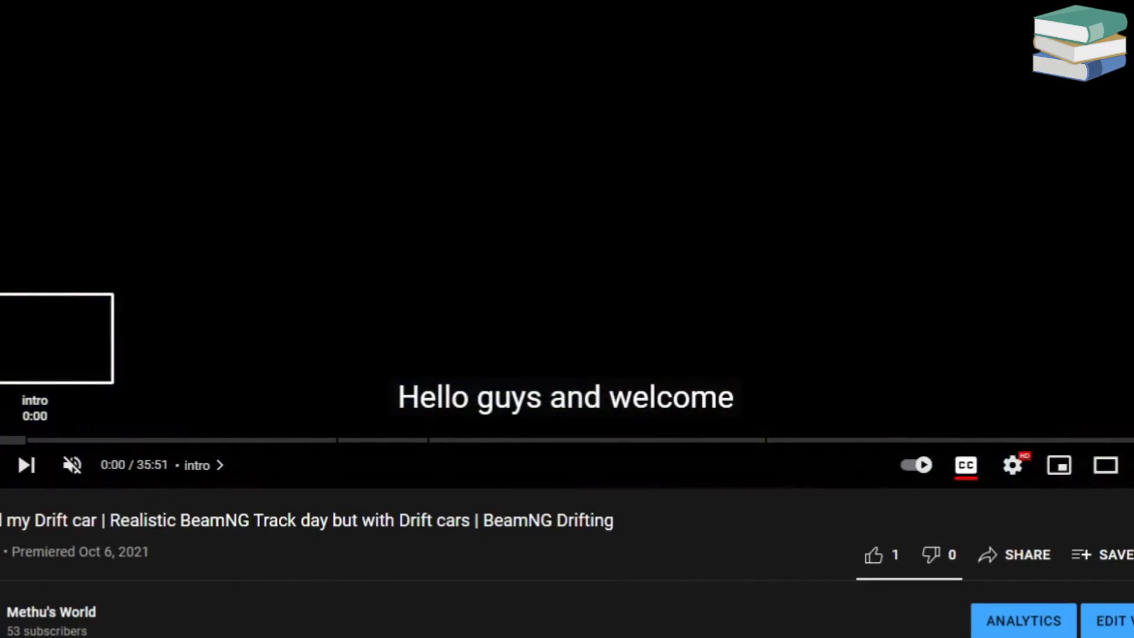